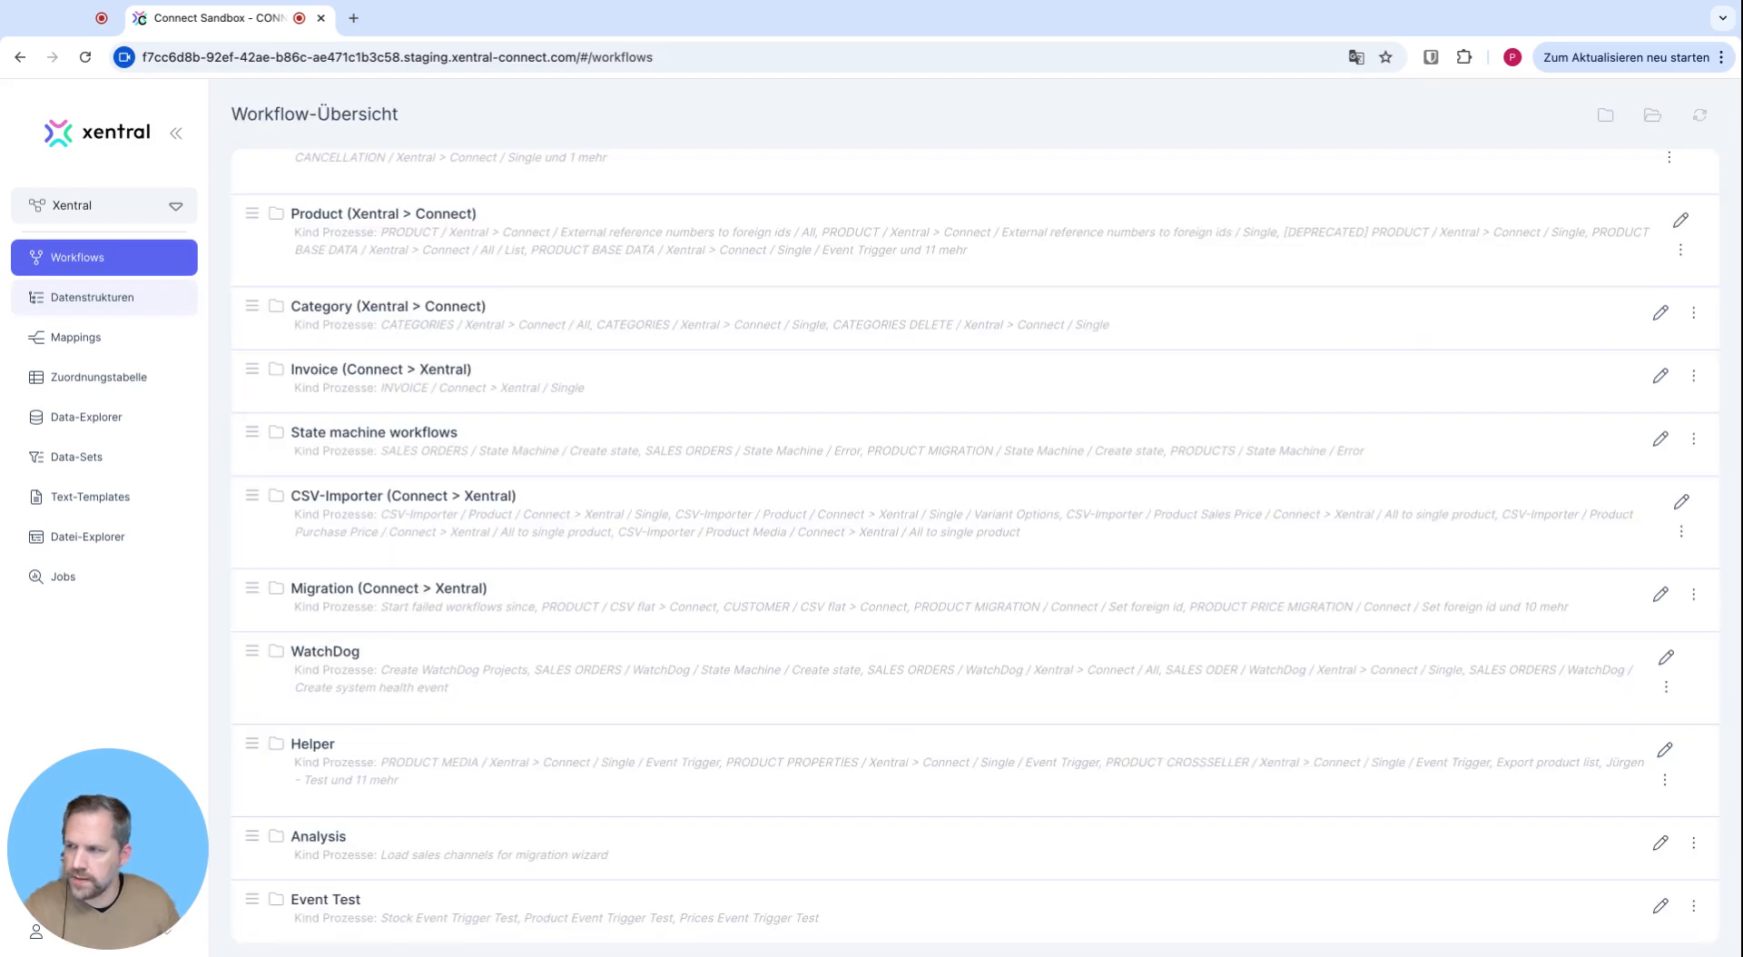
- Open the data structures overview and look through the listed structures
{"action": "left_click", "coordinate": [92, 297]}
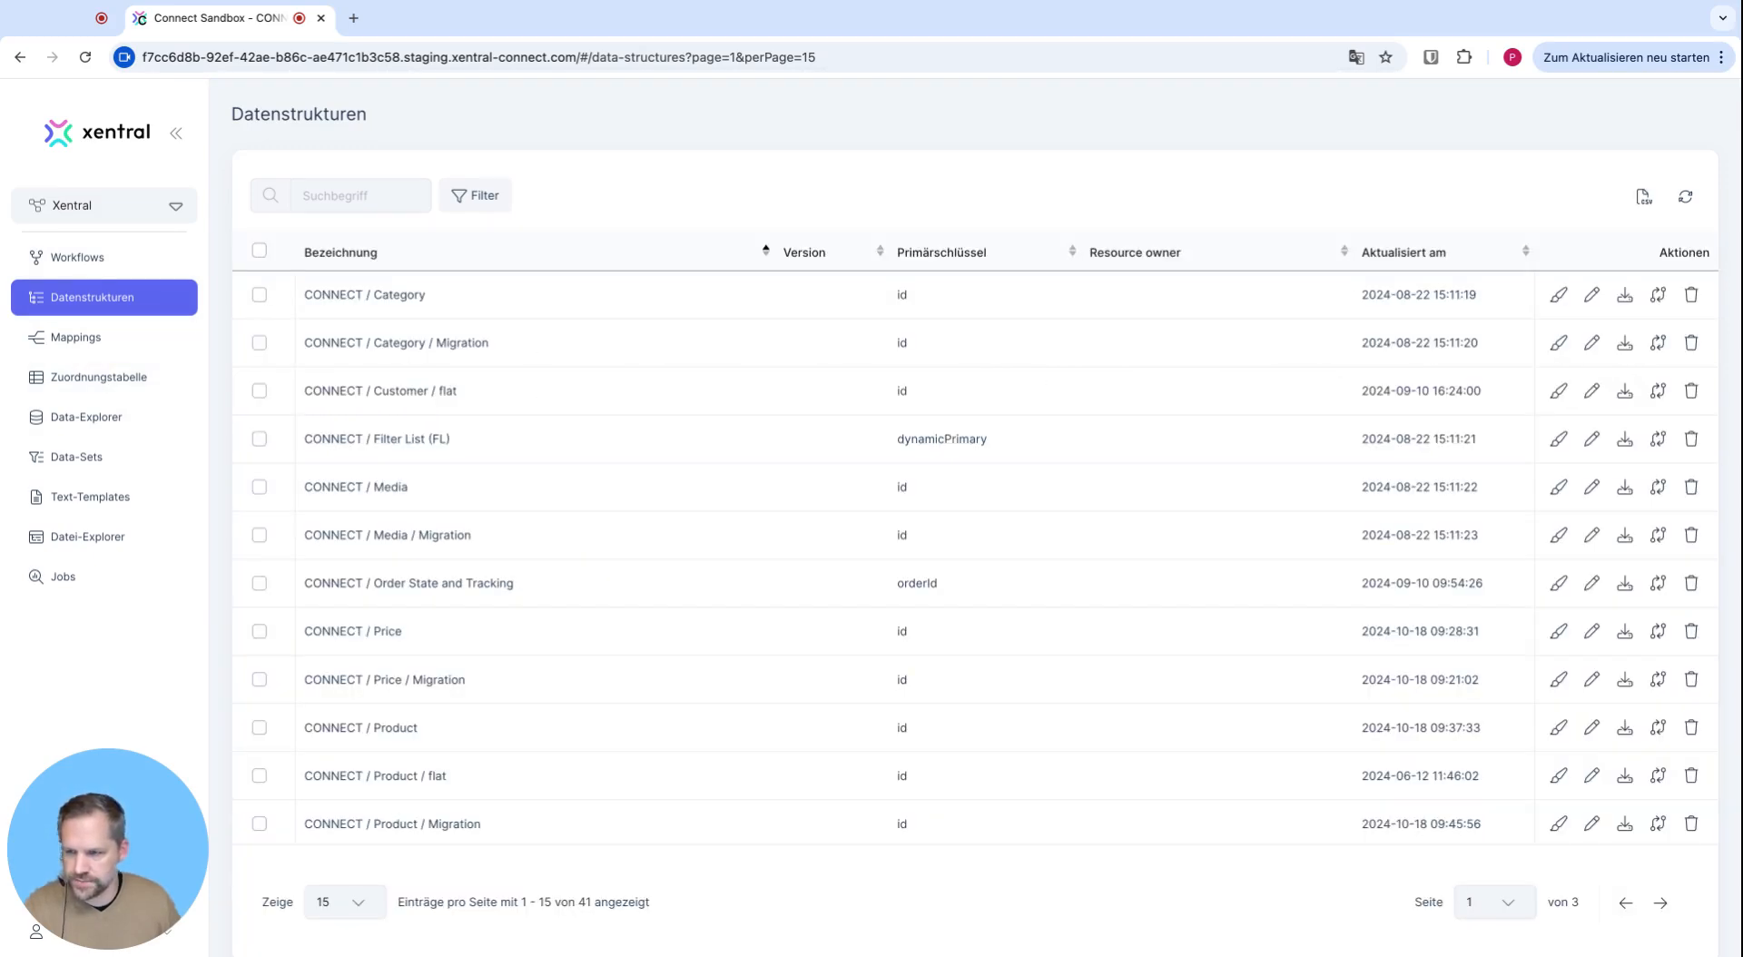
{"action": "scroll", "coordinate": [848, 592], "scroll_direction": "down", "scroll_amount": 2}
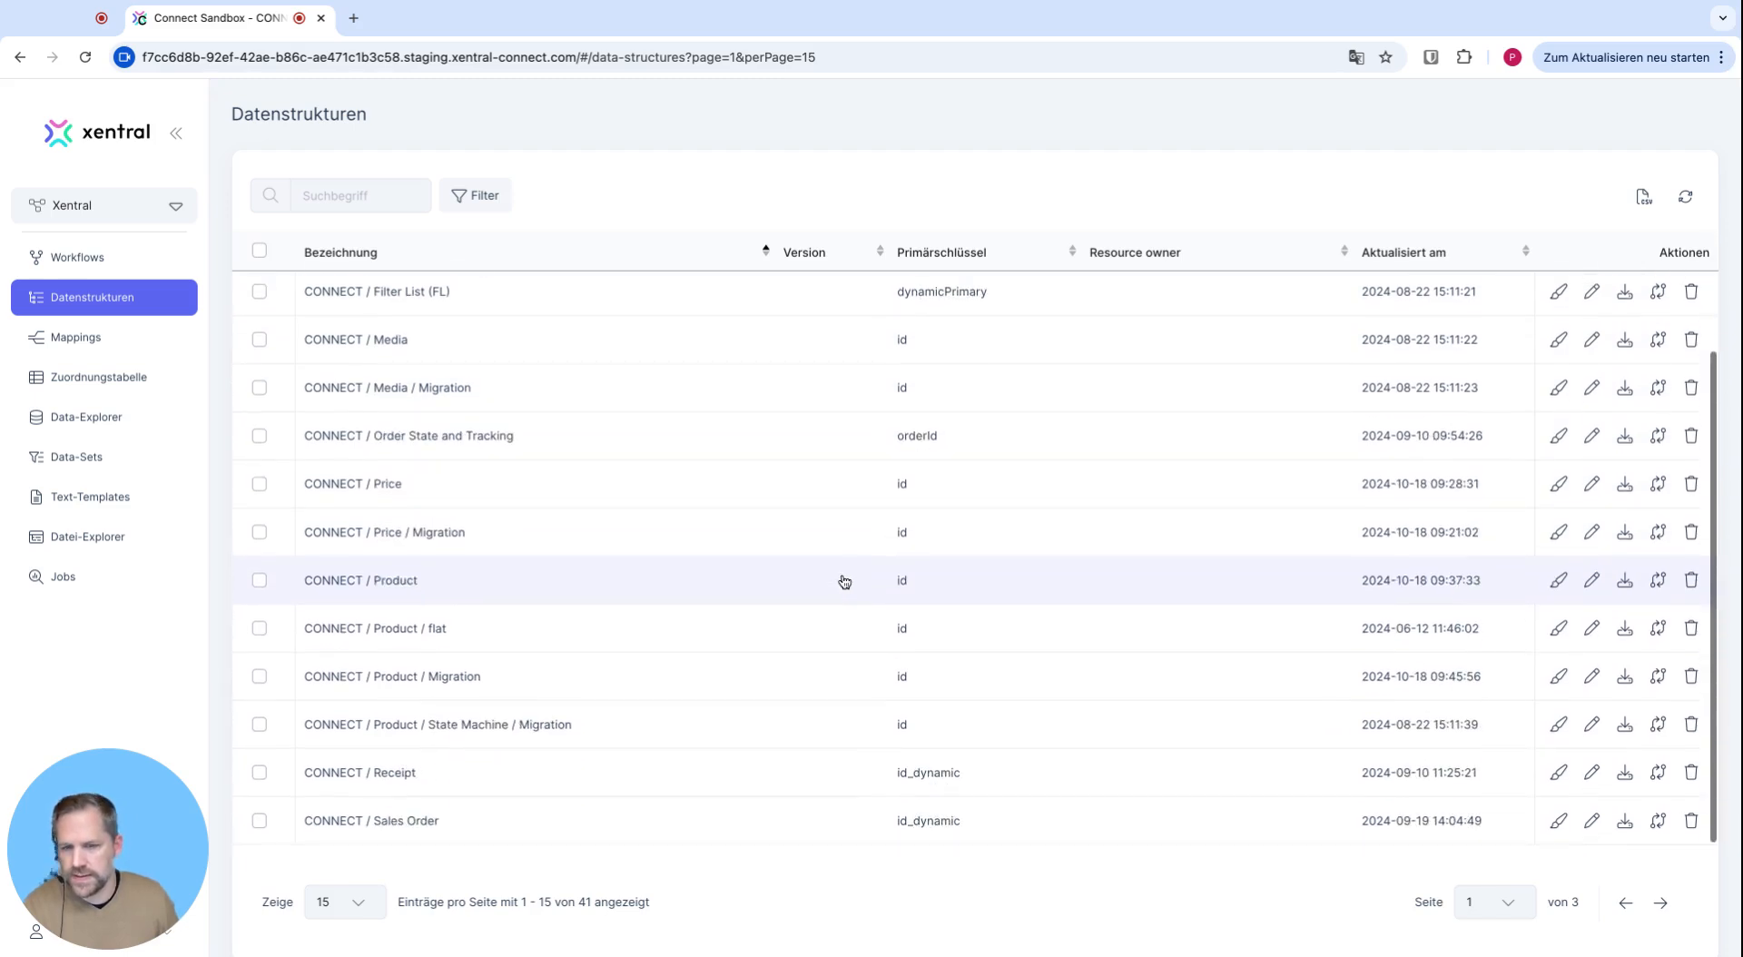
{"action": "scroll", "coordinate": [848, 505], "scroll_direction": "up", "scroll_amount": 2}
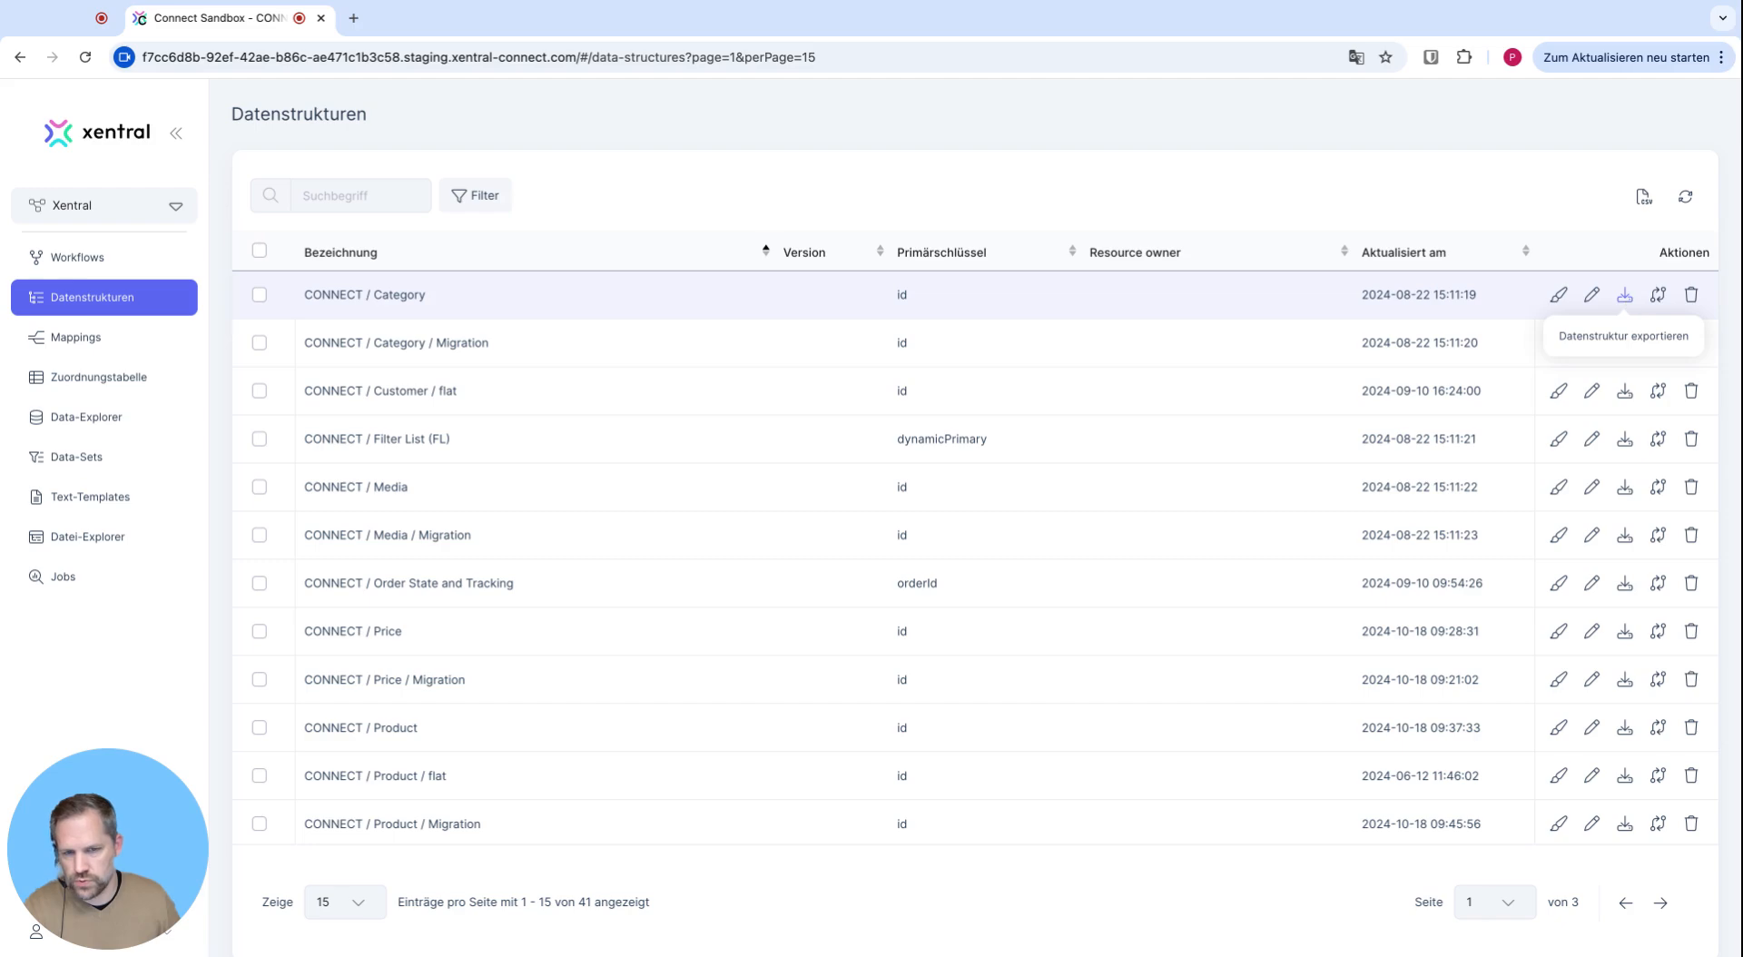
- View the change comparison of the CONNECT / Category data structure and the list's filter options
{"action": "left_click", "coordinate": [1664, 297]}
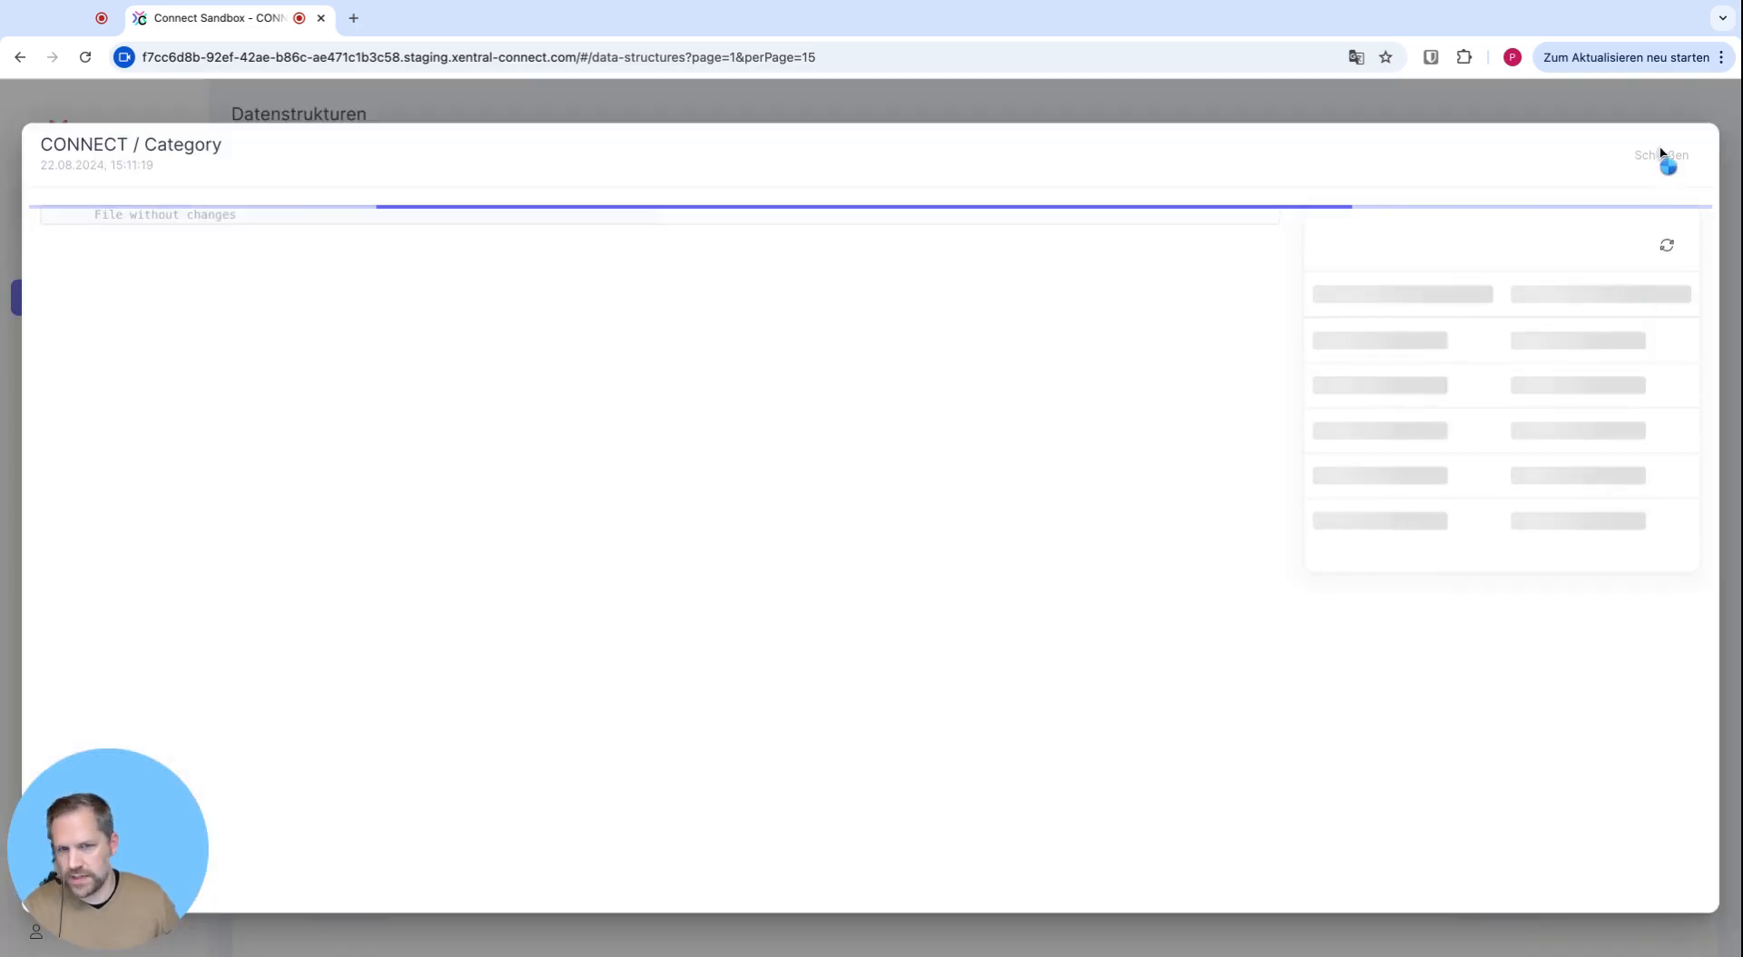
{"action": "left_click", "coordinate": [1659, 159]}
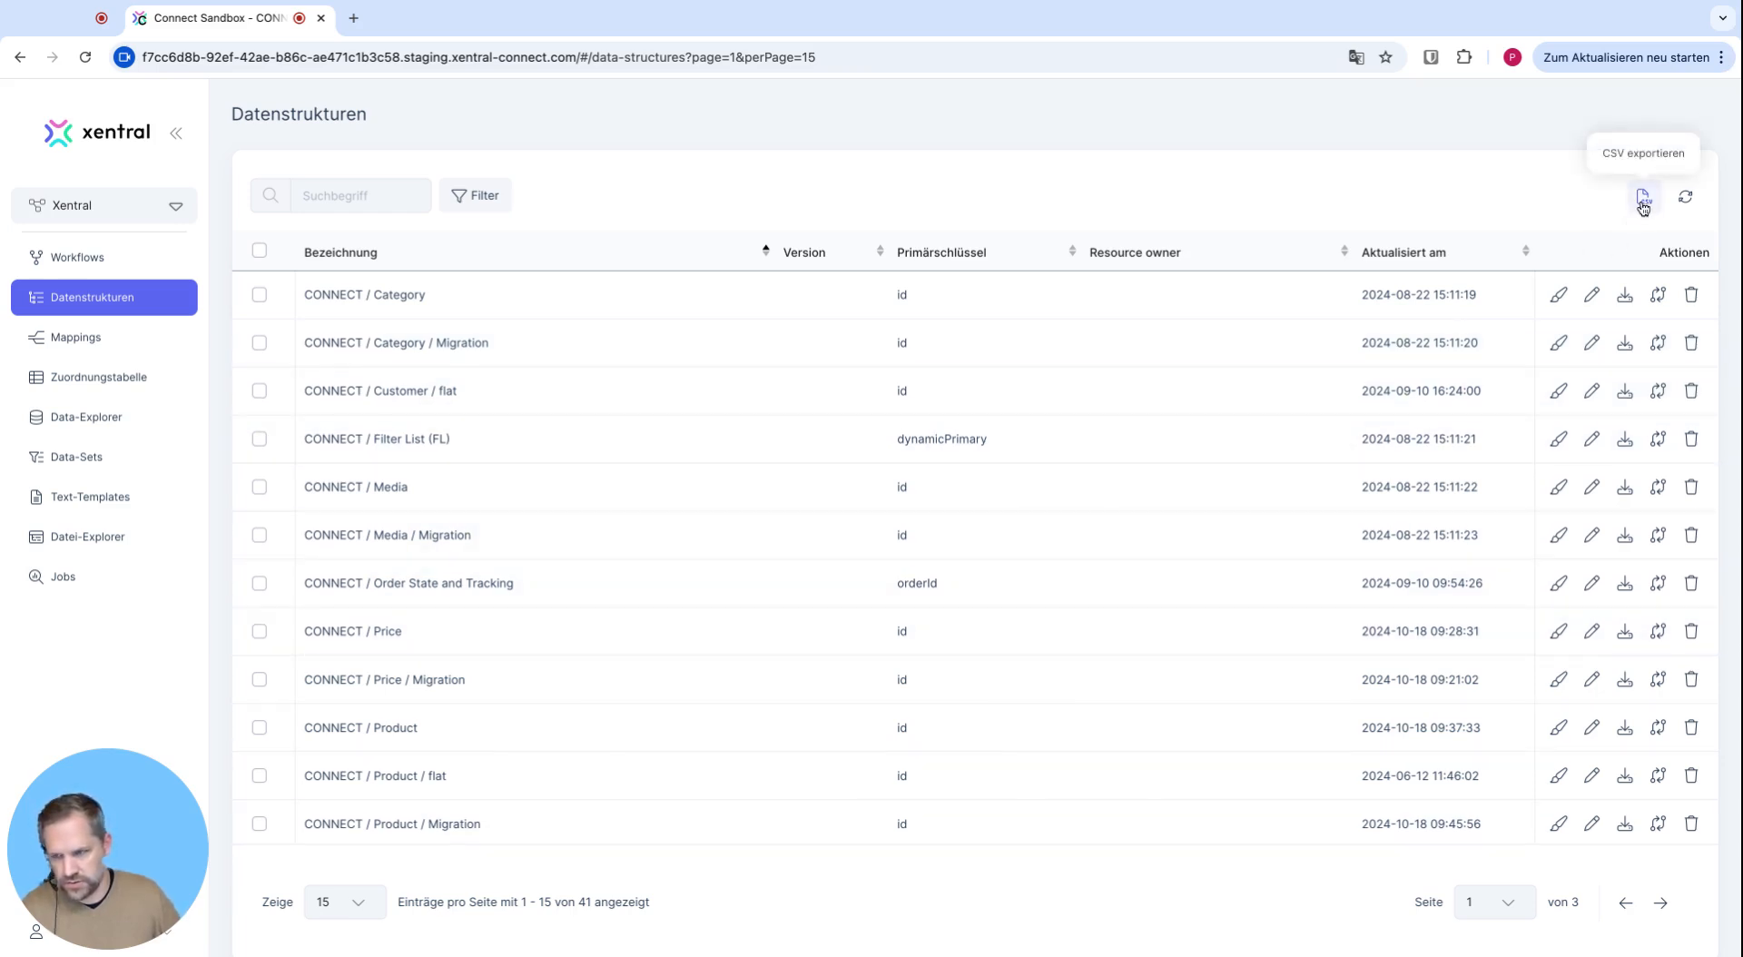
{"action": "left_click", "coordinate": [468, 198]}
{"action": "left_click", "coordinate": [614, 193]}
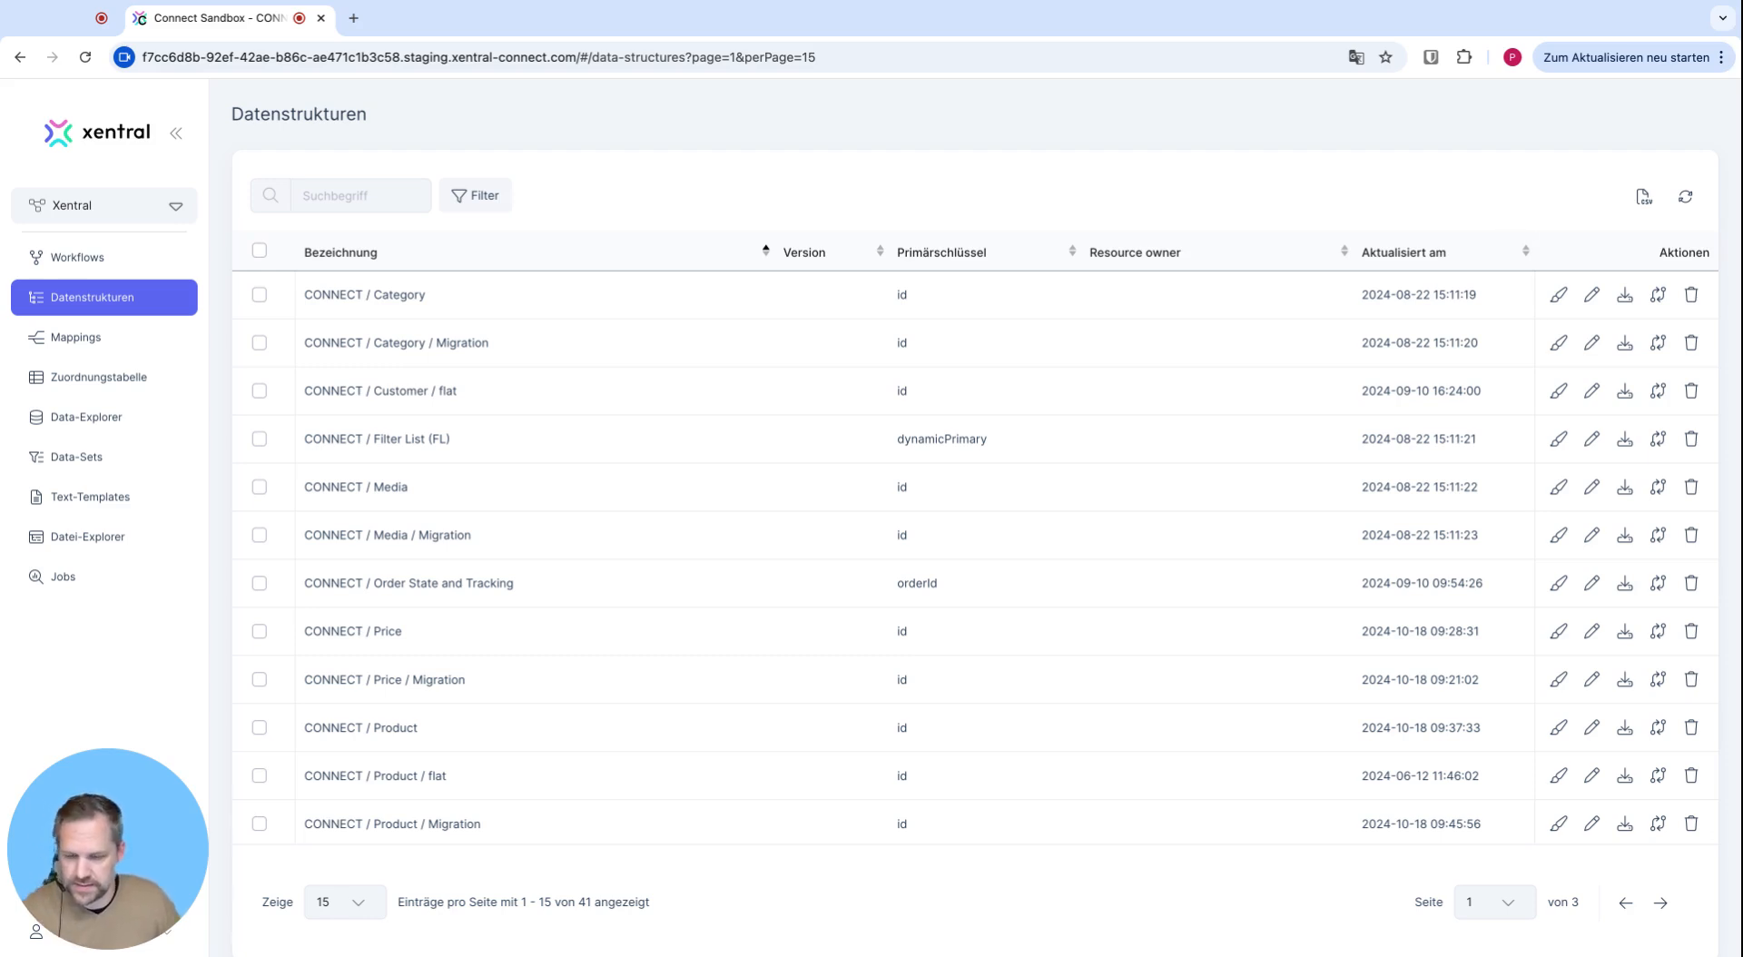
- Open the CONNECT / Product data structure in the structure editor and look through all its fields
{"action": "scroll", "coordinate": [1505, 251], "scroll_direction": "down", "scroll_amount": 1}
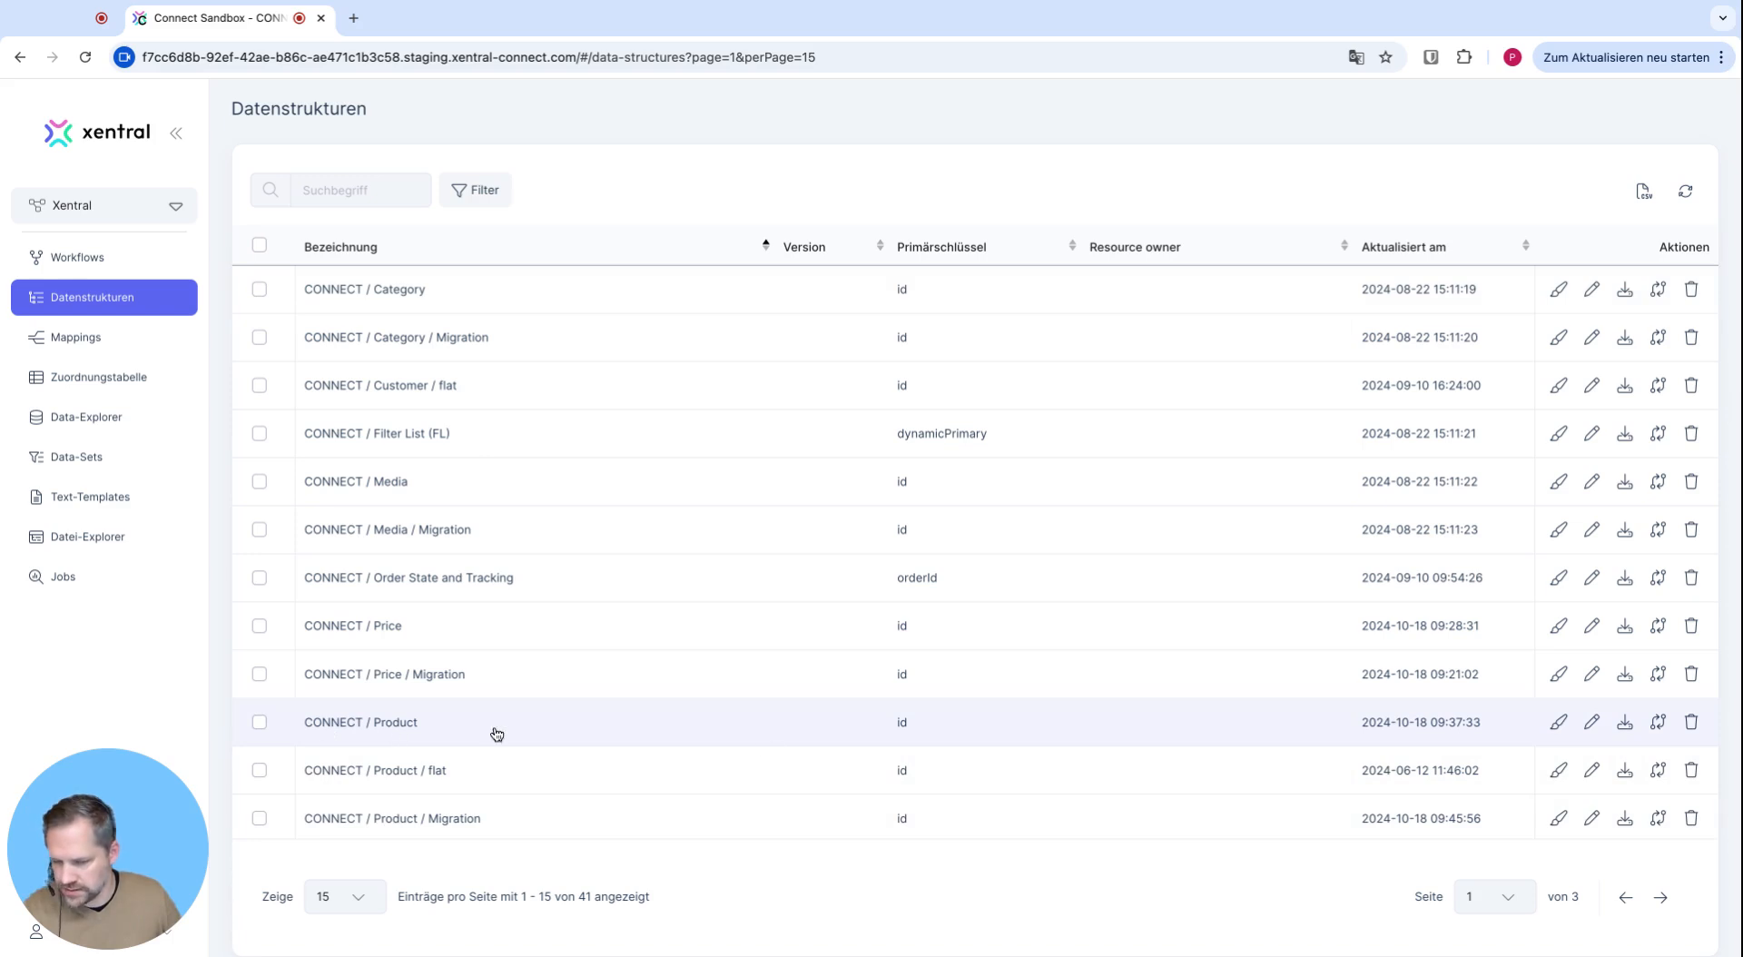
{"action": "left_click", "coordinate": [1558, 725]}
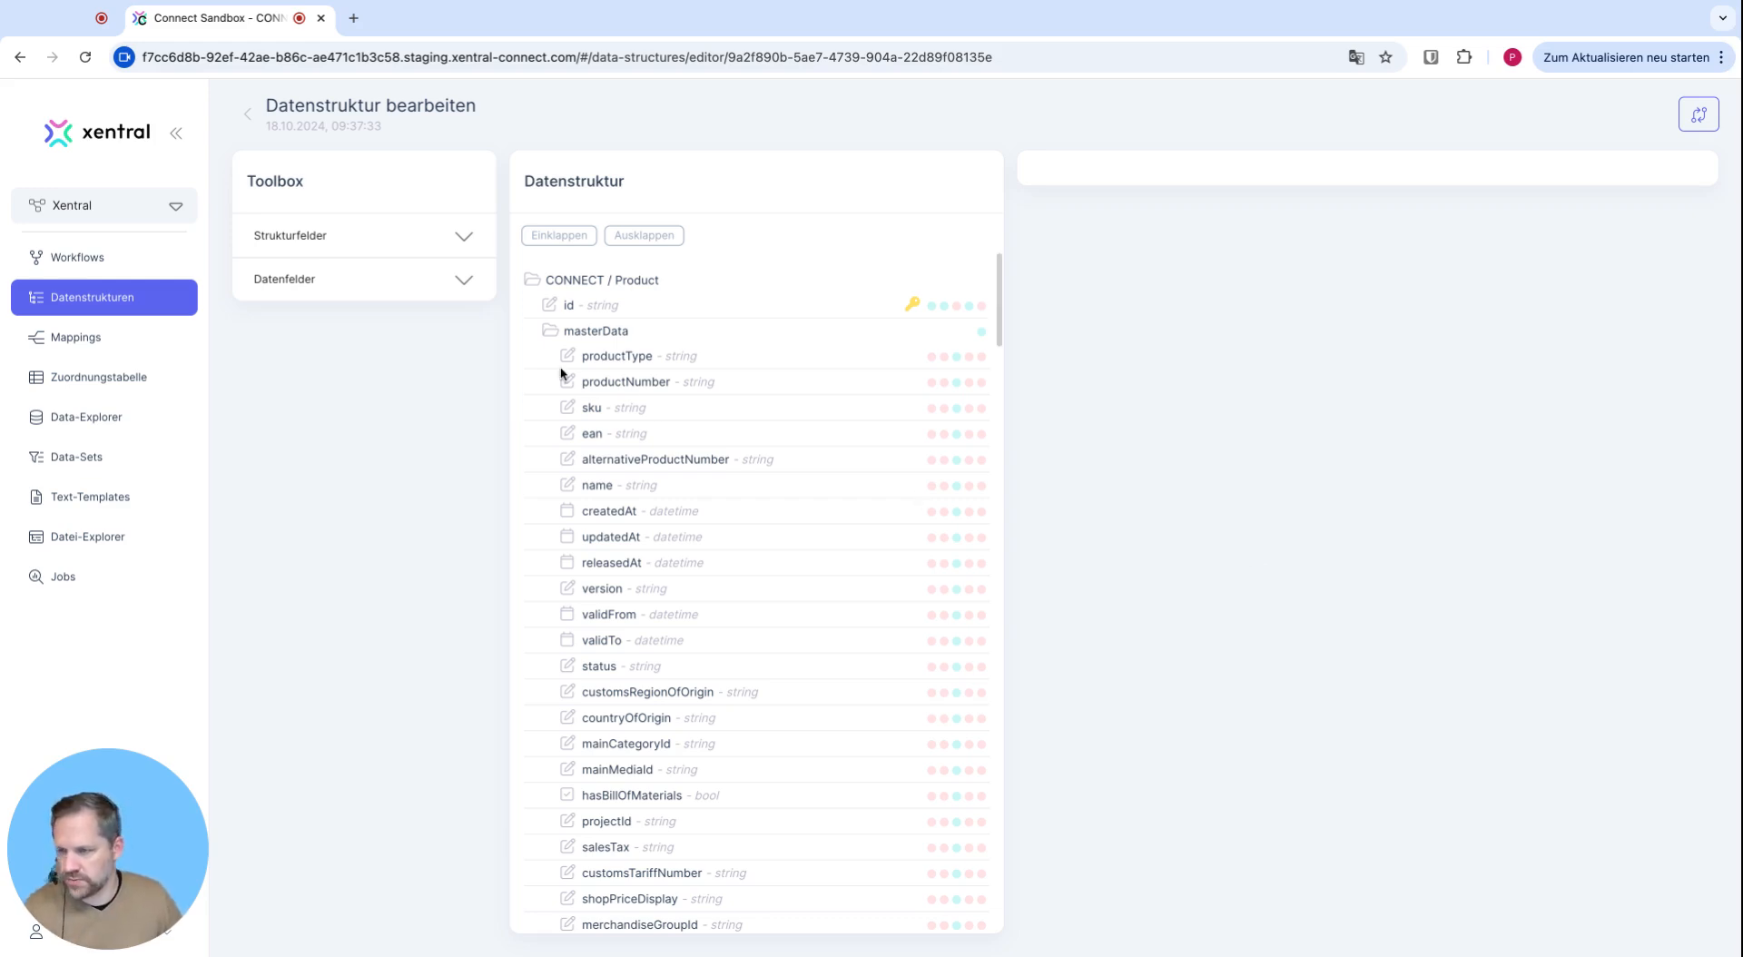
{"action": "scroll", "coordinate": [793, 456], "scroll_direction": "down", "scroll_amount": 10}
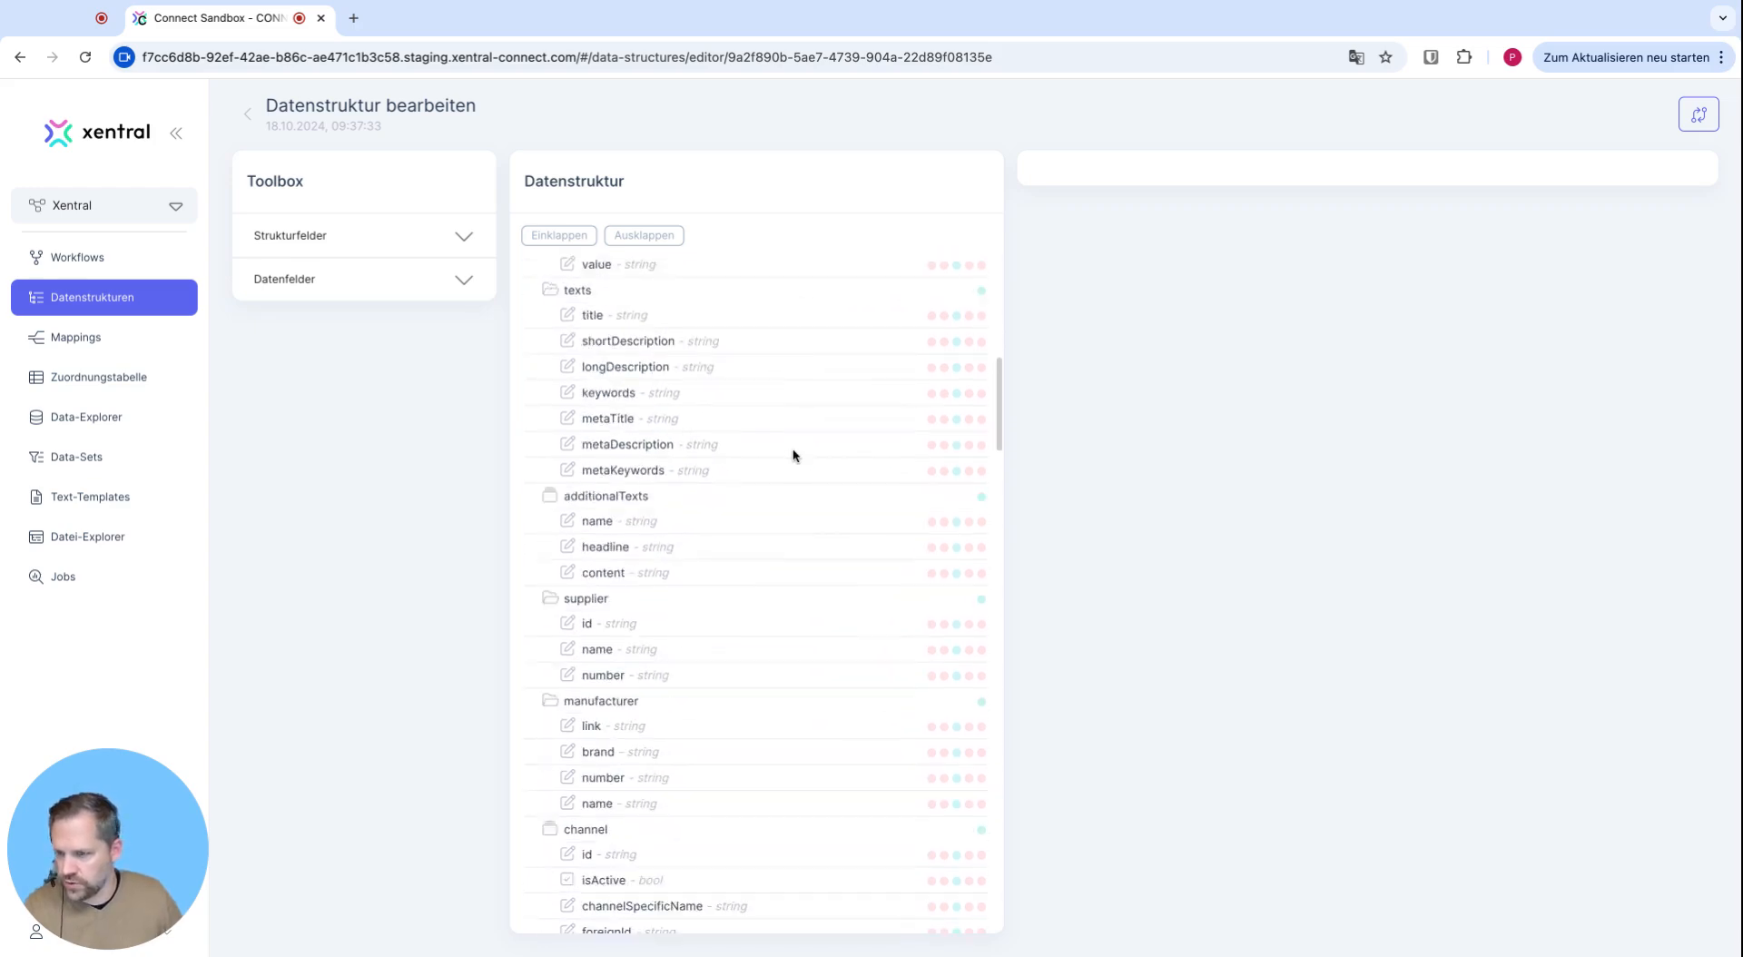
{"action": "scroll", "coordinate": [794, 456], "scroll_direction": "down", "scroll_amount": 20}
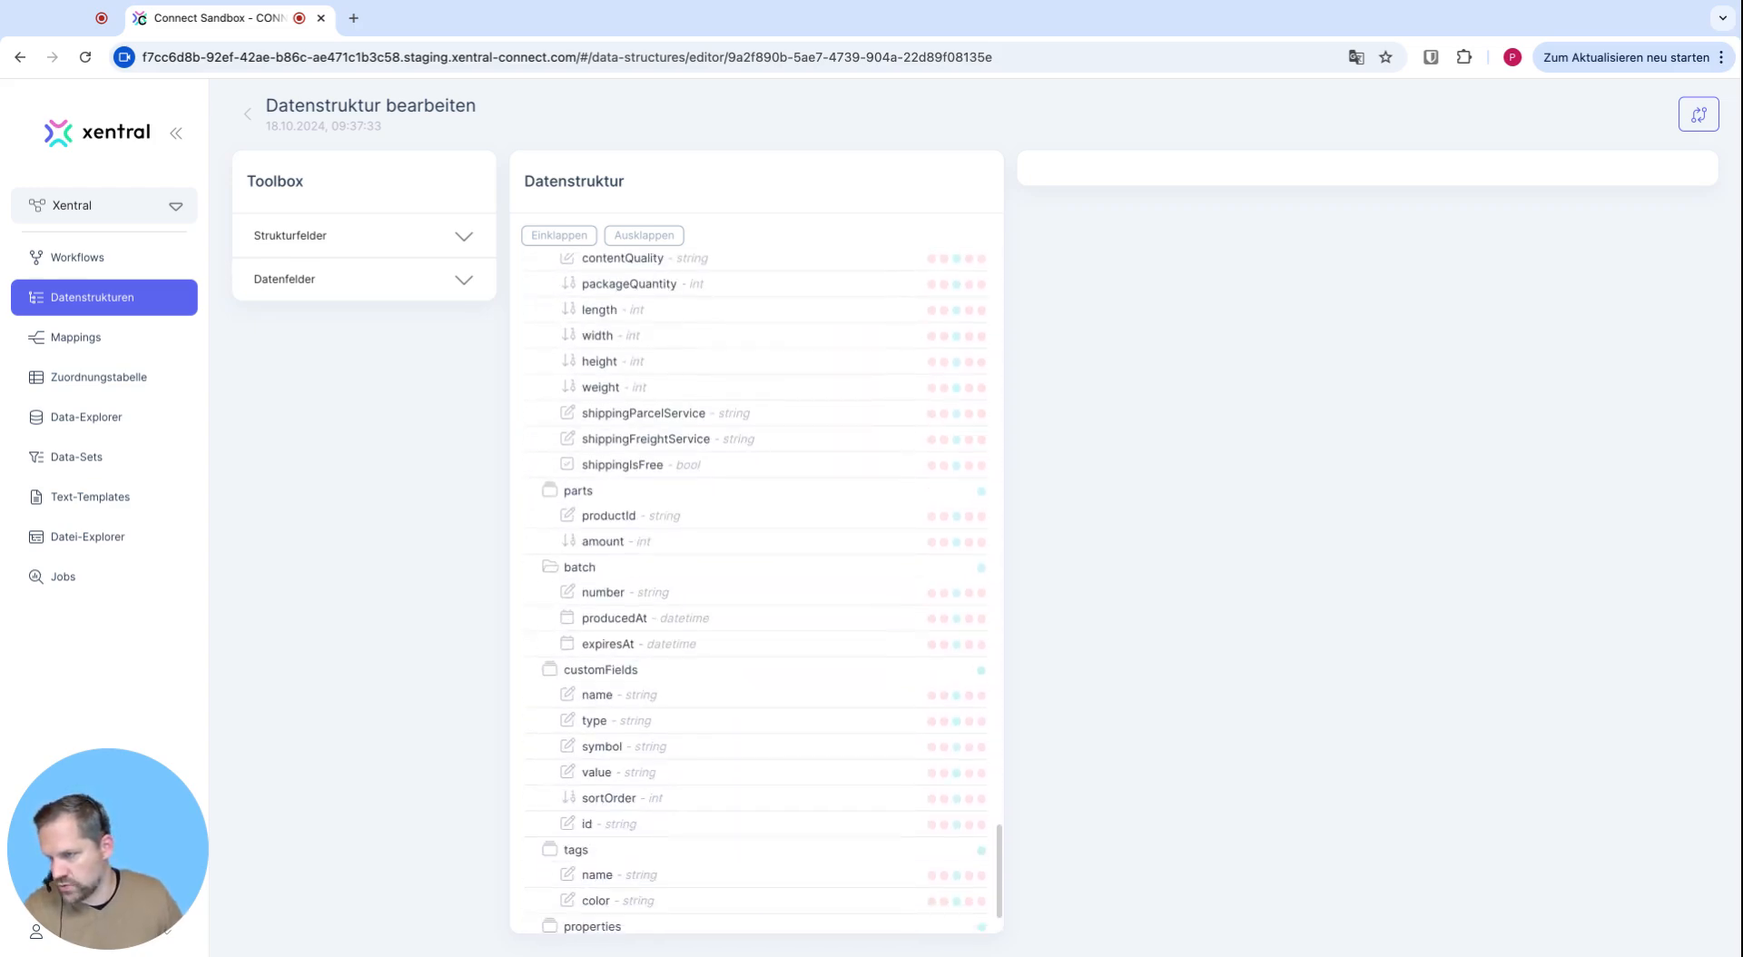
{"action": "scroll", "coordinate": [793, 456], "scroll_direction": "down", "scroll_amount": 3}
{"action": "scroll", "coordinate": [708, 342], "scroll_direction": "up", "scroll_amount": 12}
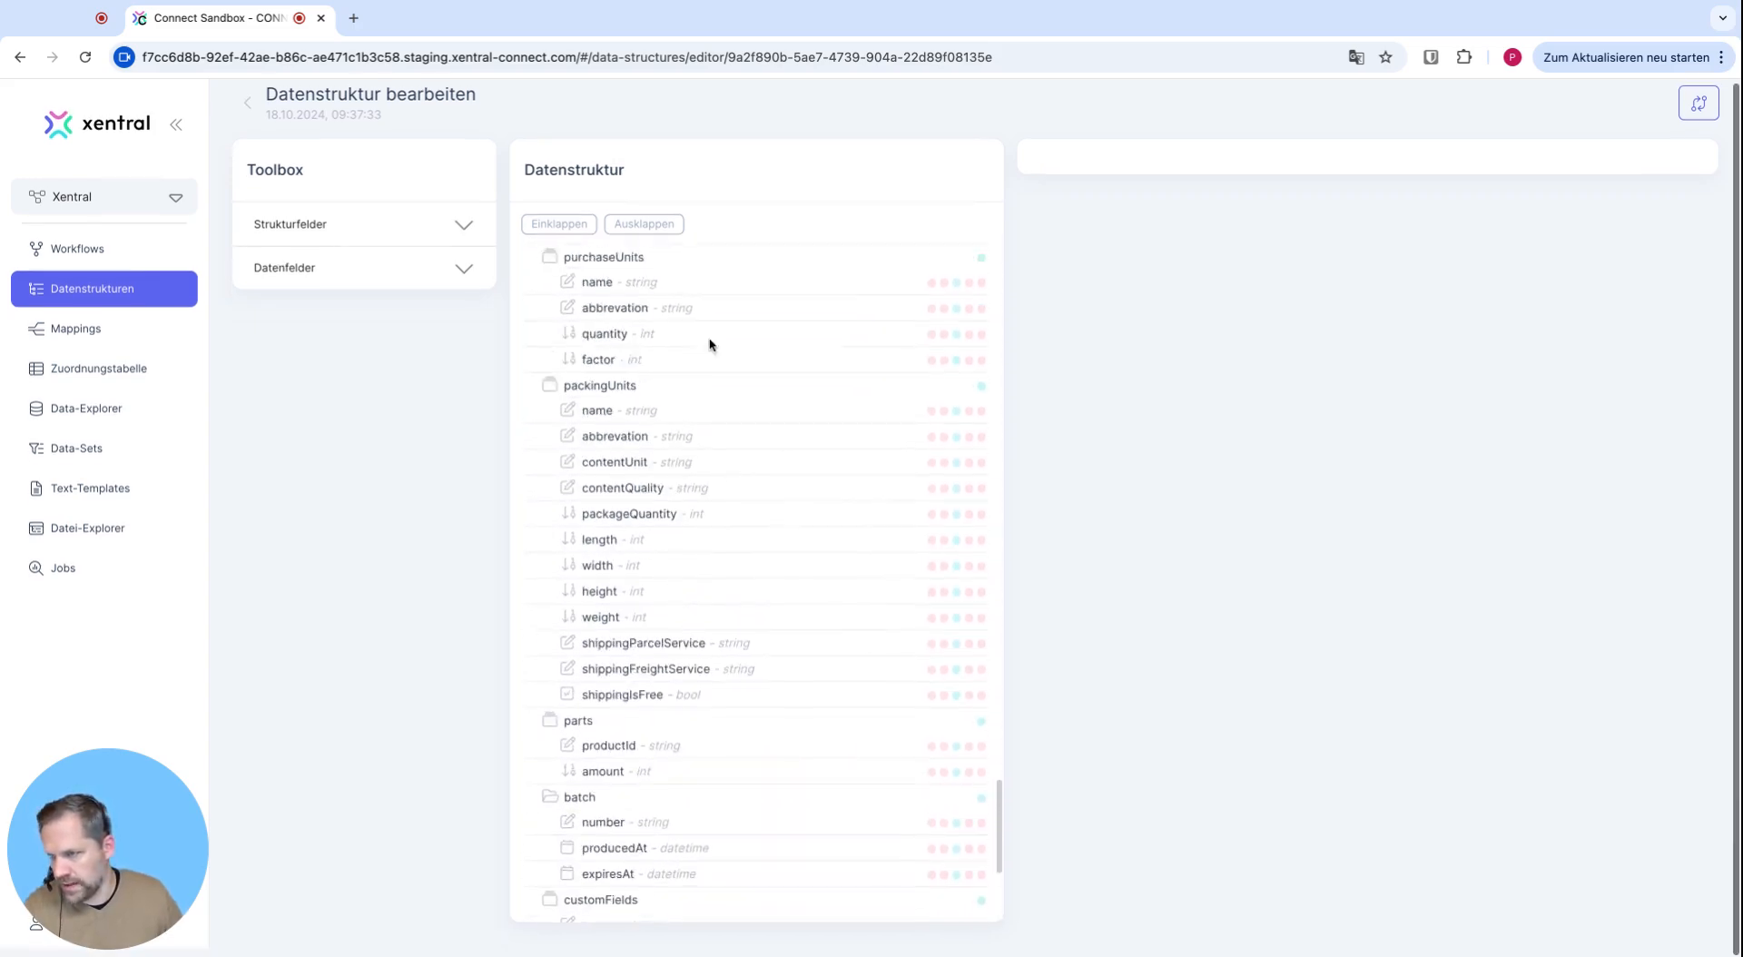
- Collapse the Product structure tree to its top-level groups and look through them, fully expanding and recollapsing the tree once
{"action": "left_click", "coordinate": [563, 235]}
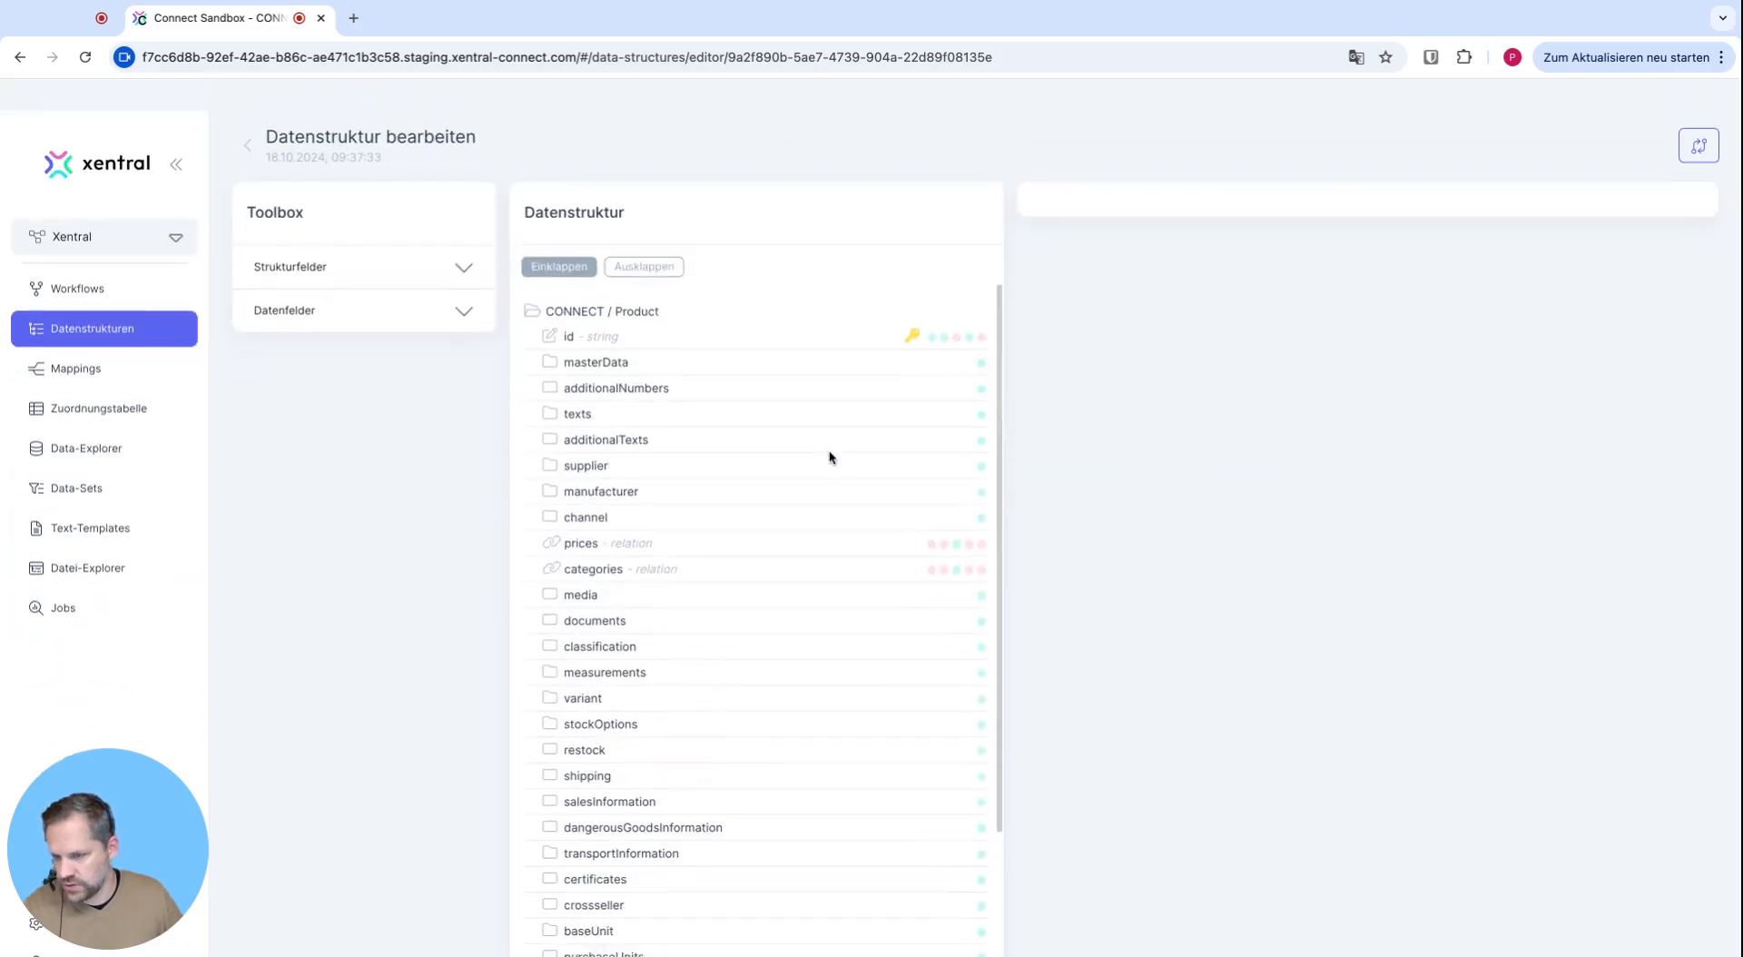
{"action": "scroll", "coordinate": [829, 456], "scroll_direction": "down", "scroll_amount": 5}
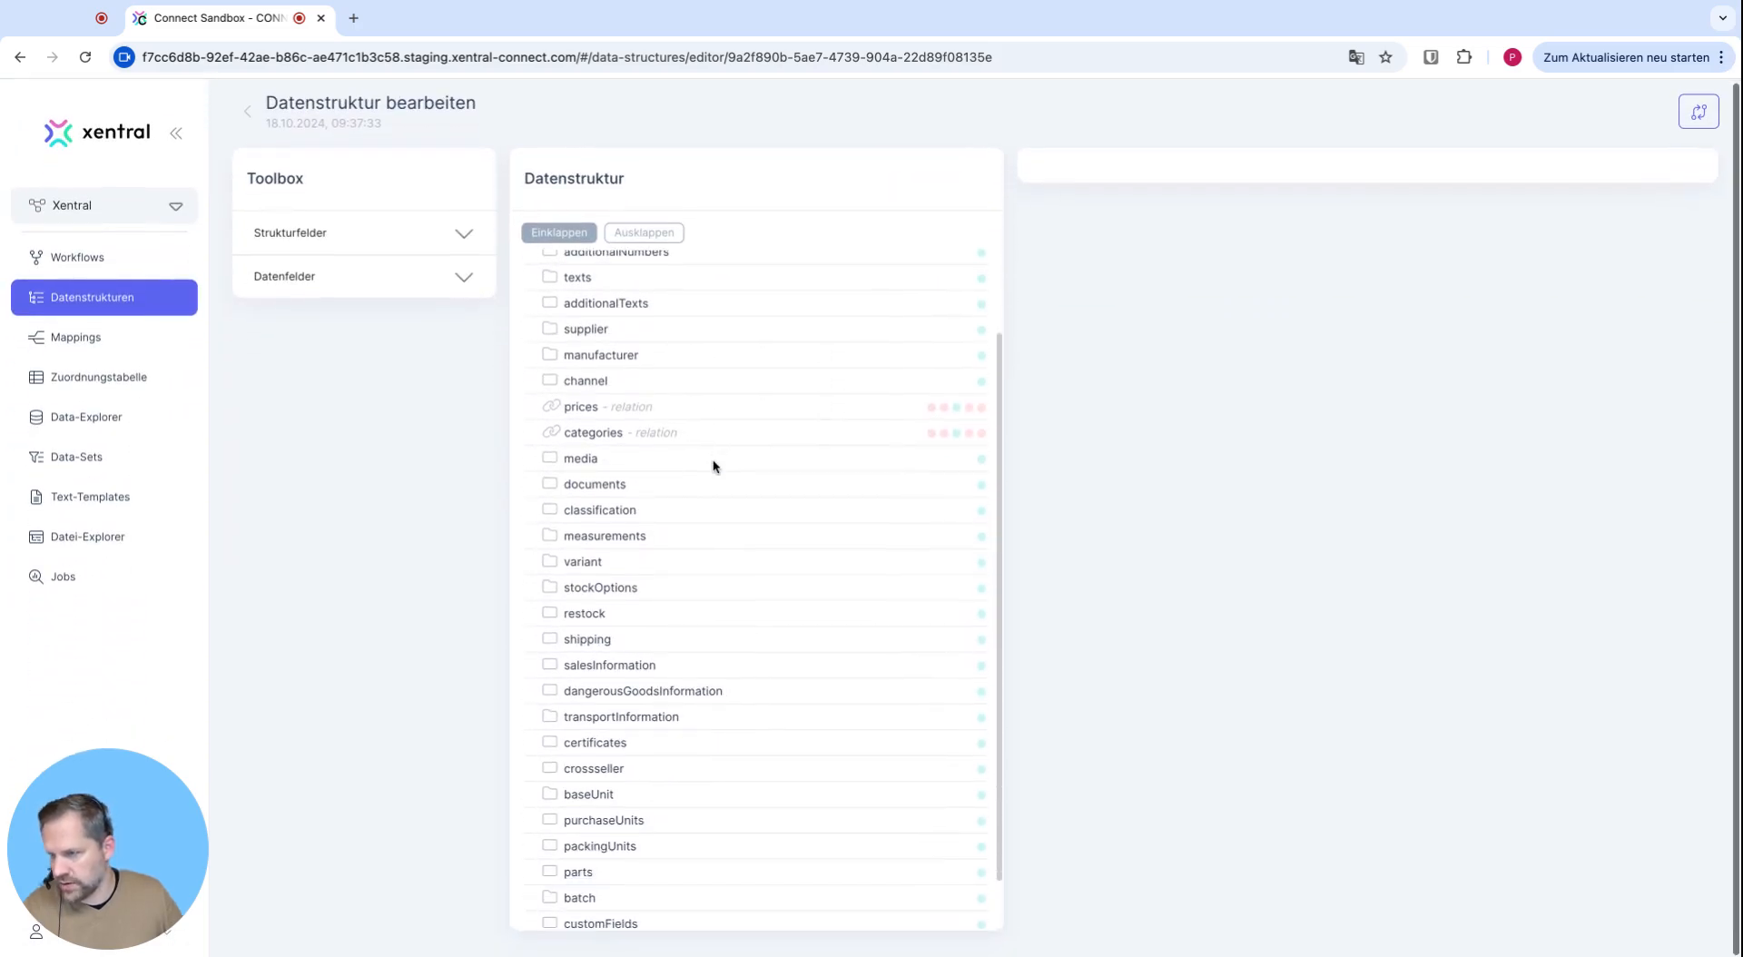
{"action": "scroll", "coordinate": [714, 467], "scroll_direction": "up", "scroll_amount": 3}
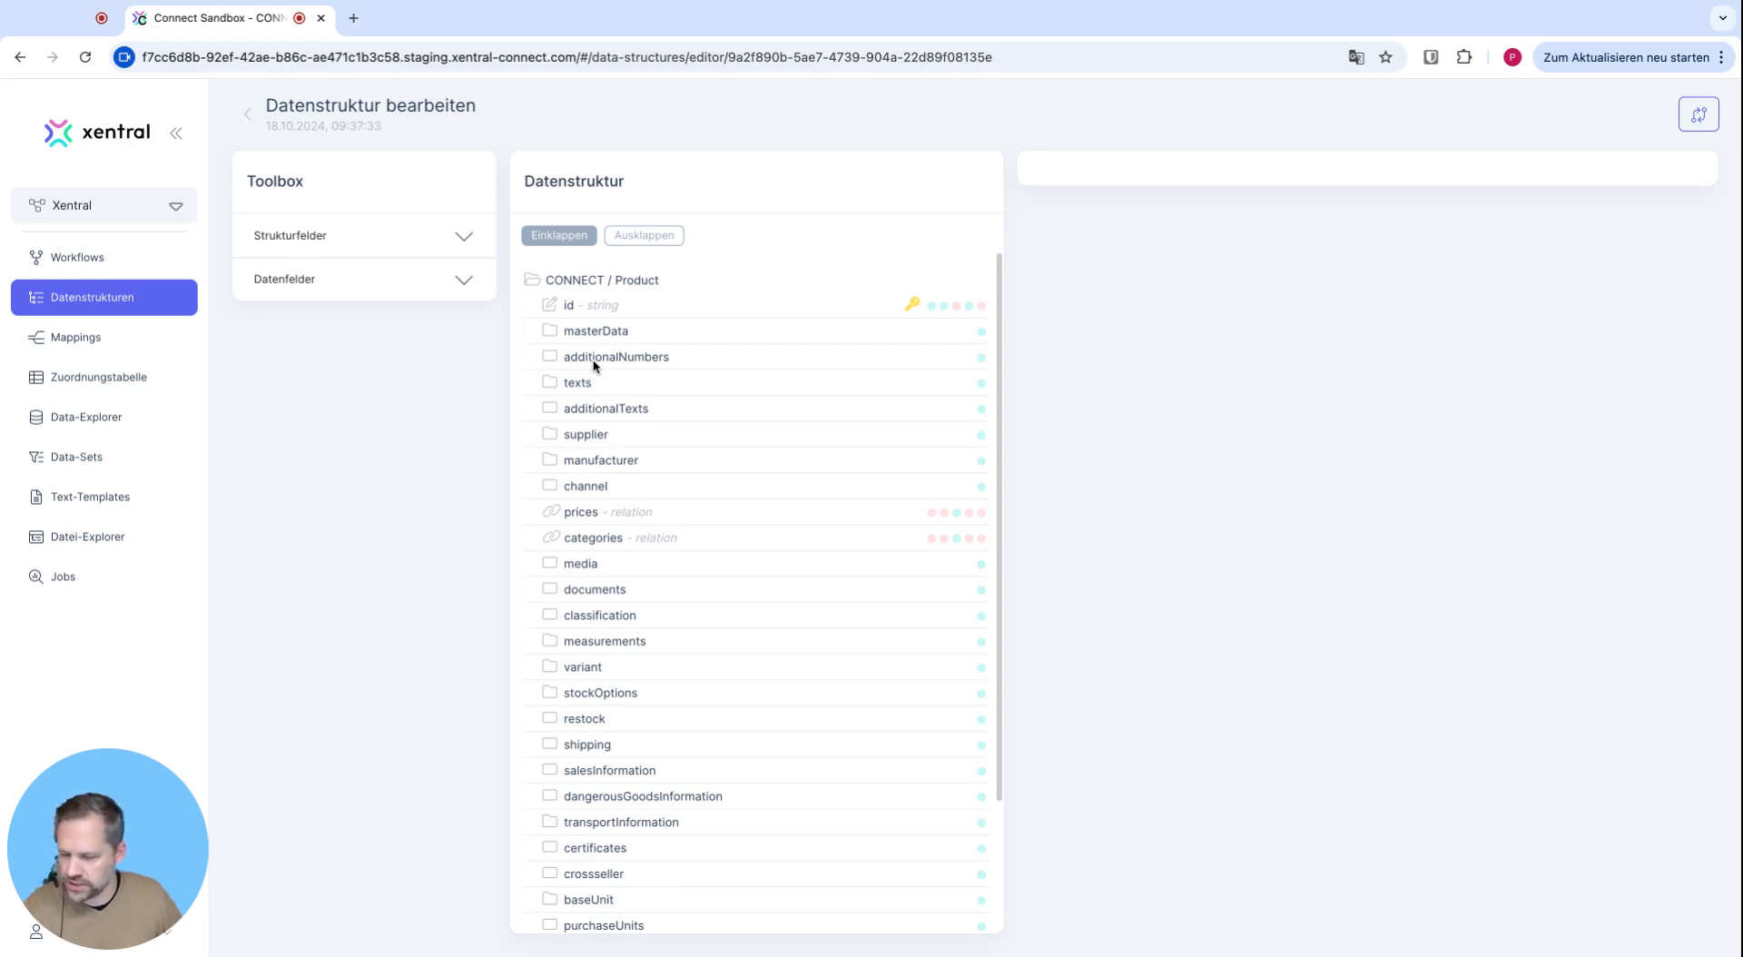
{"action": "left_click", "coordinate": [645, 238]}
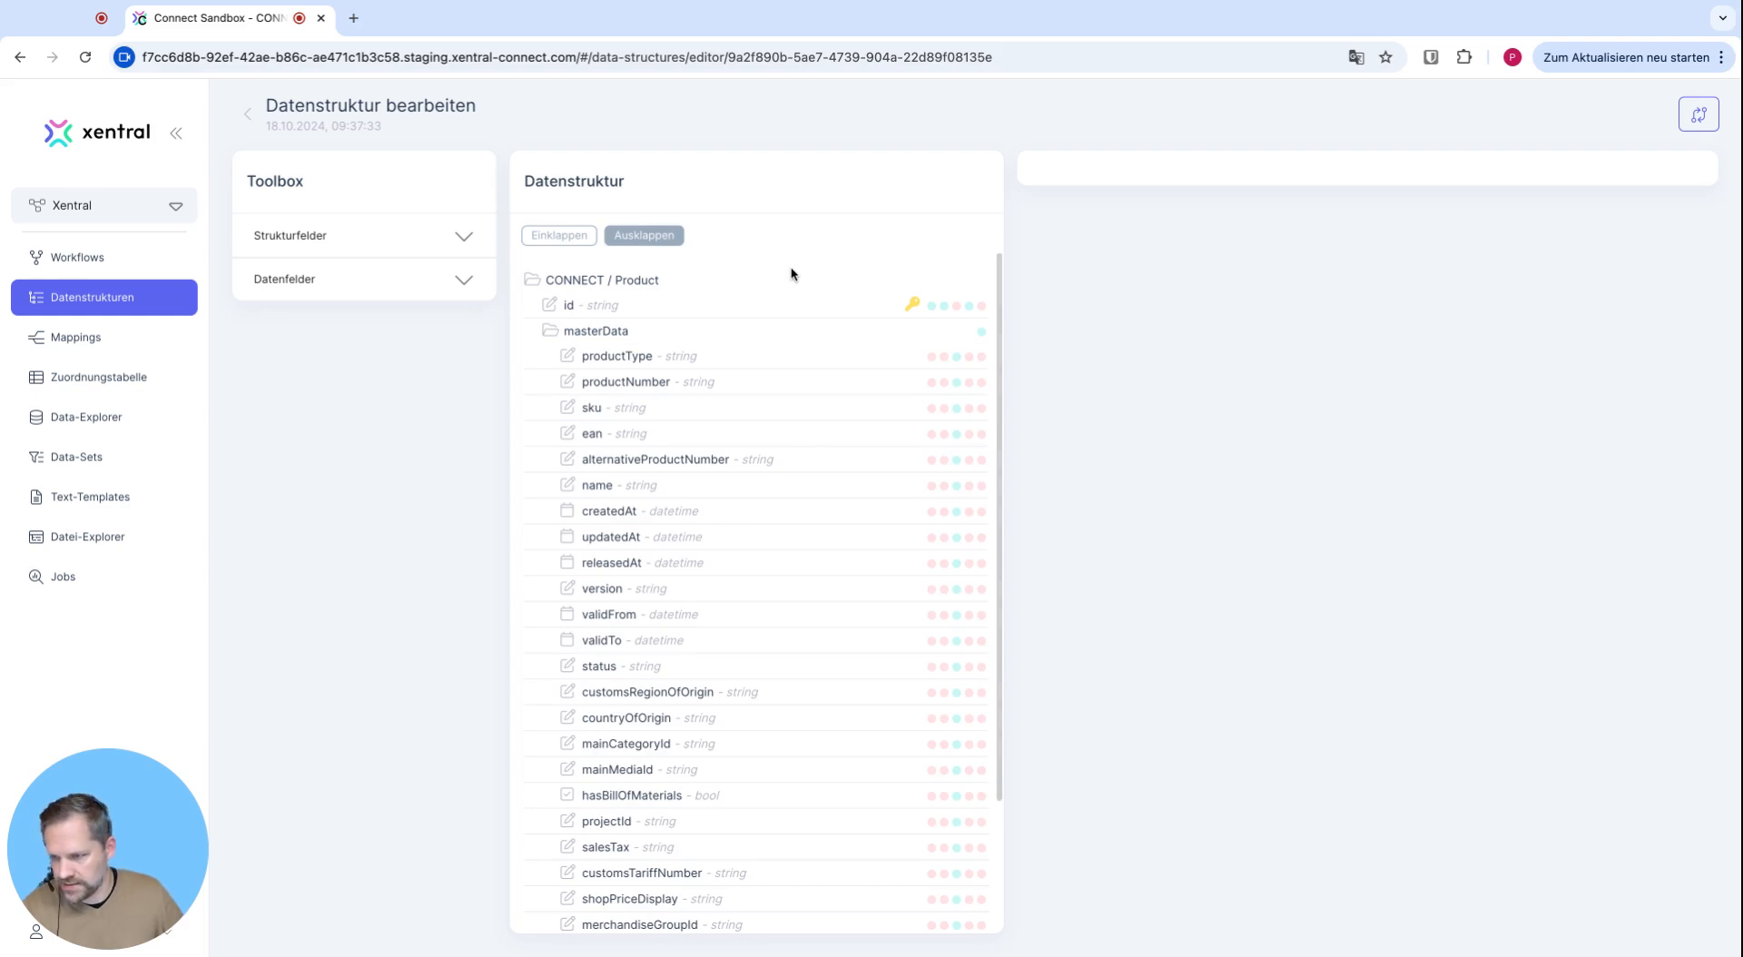
{"action": "left_click", "coordinate": [569, 238]}
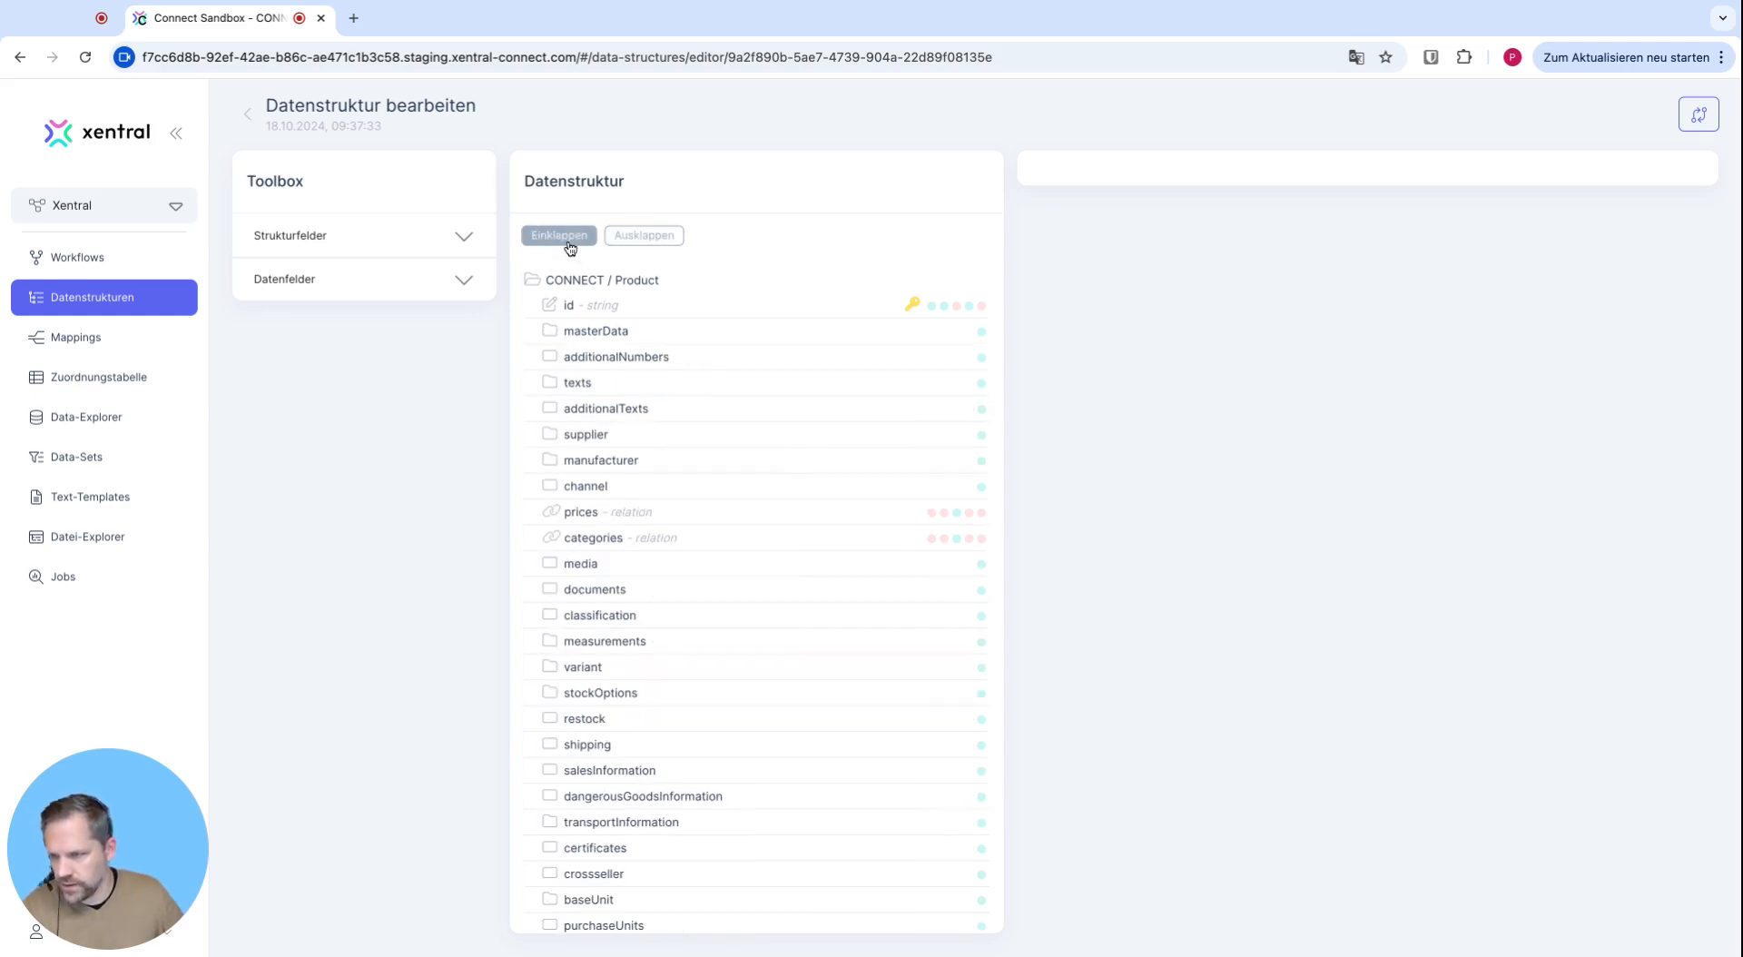
{"action": "scroll", "coordinate": [683, 440], "scroll_direction": "down", "scroll_amount": 3}
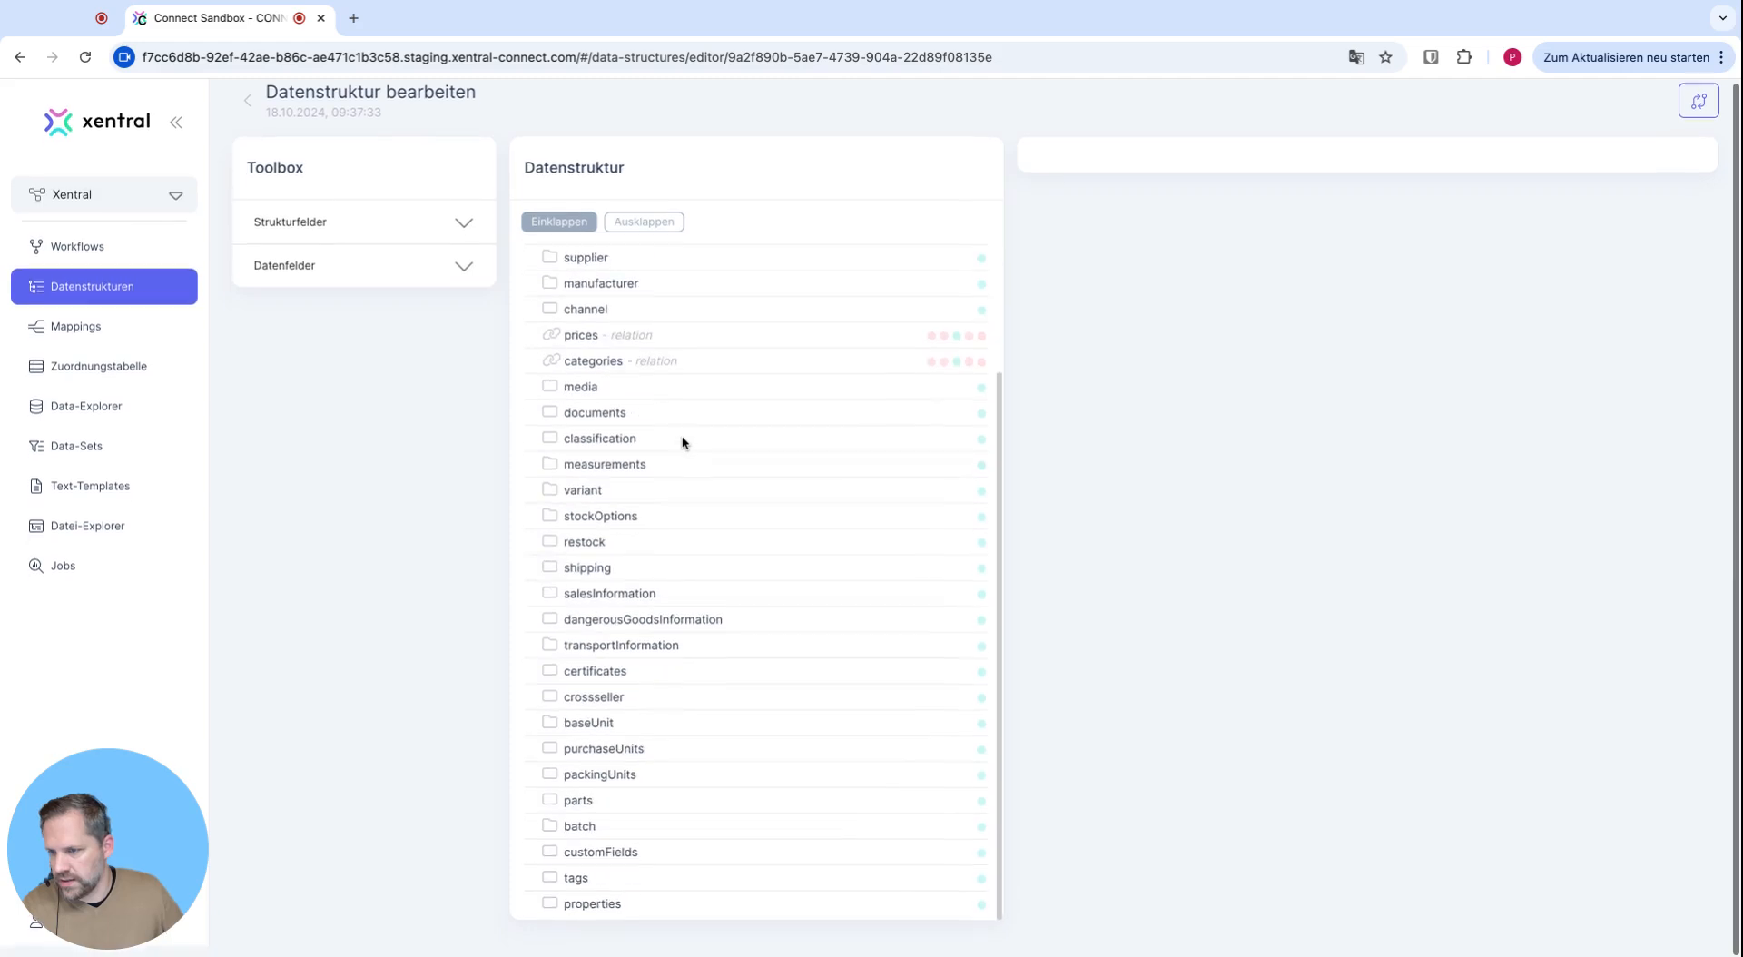
{"action": "scroll", "coordinate": [683, 442], "scroll_direction": "up", "scroll_amount": 3}
{"action": "scroll", "coordinate": [683, 442], "scroll_direction": "down", "scroll_amount": 1}
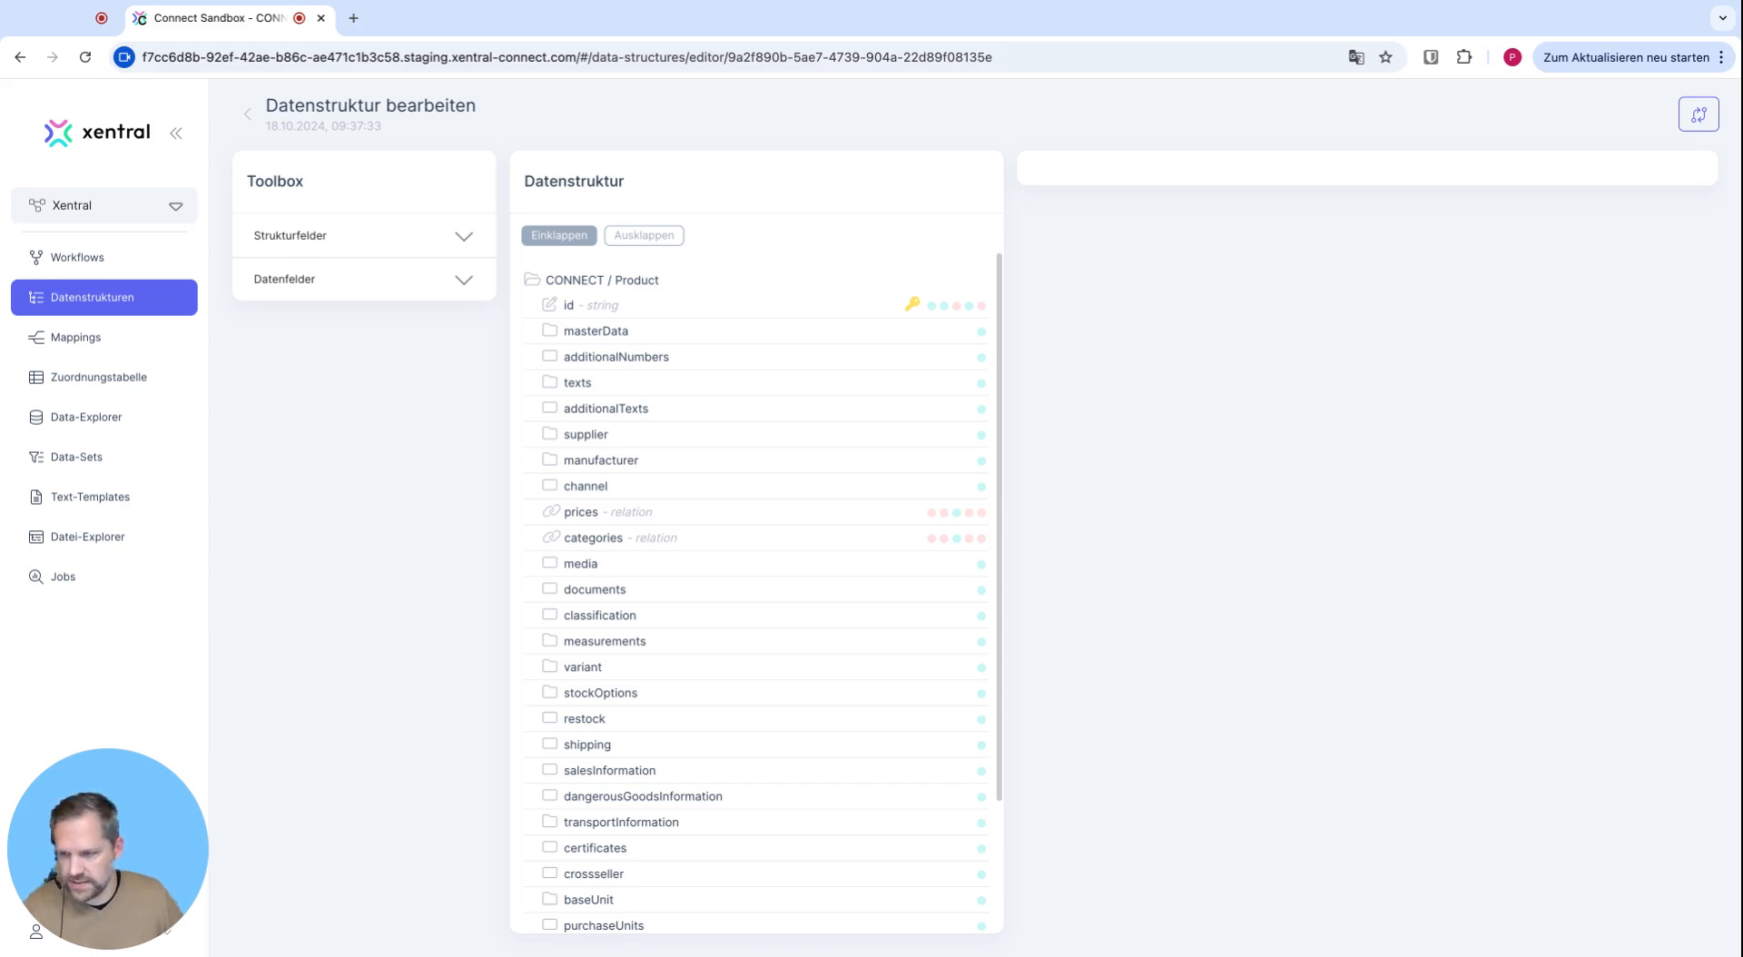
- Expand the whole Product structure tree and examine the masterData fields with their data types and attribute markers
{"action": "left_click", "coordinate": [640, 238]}
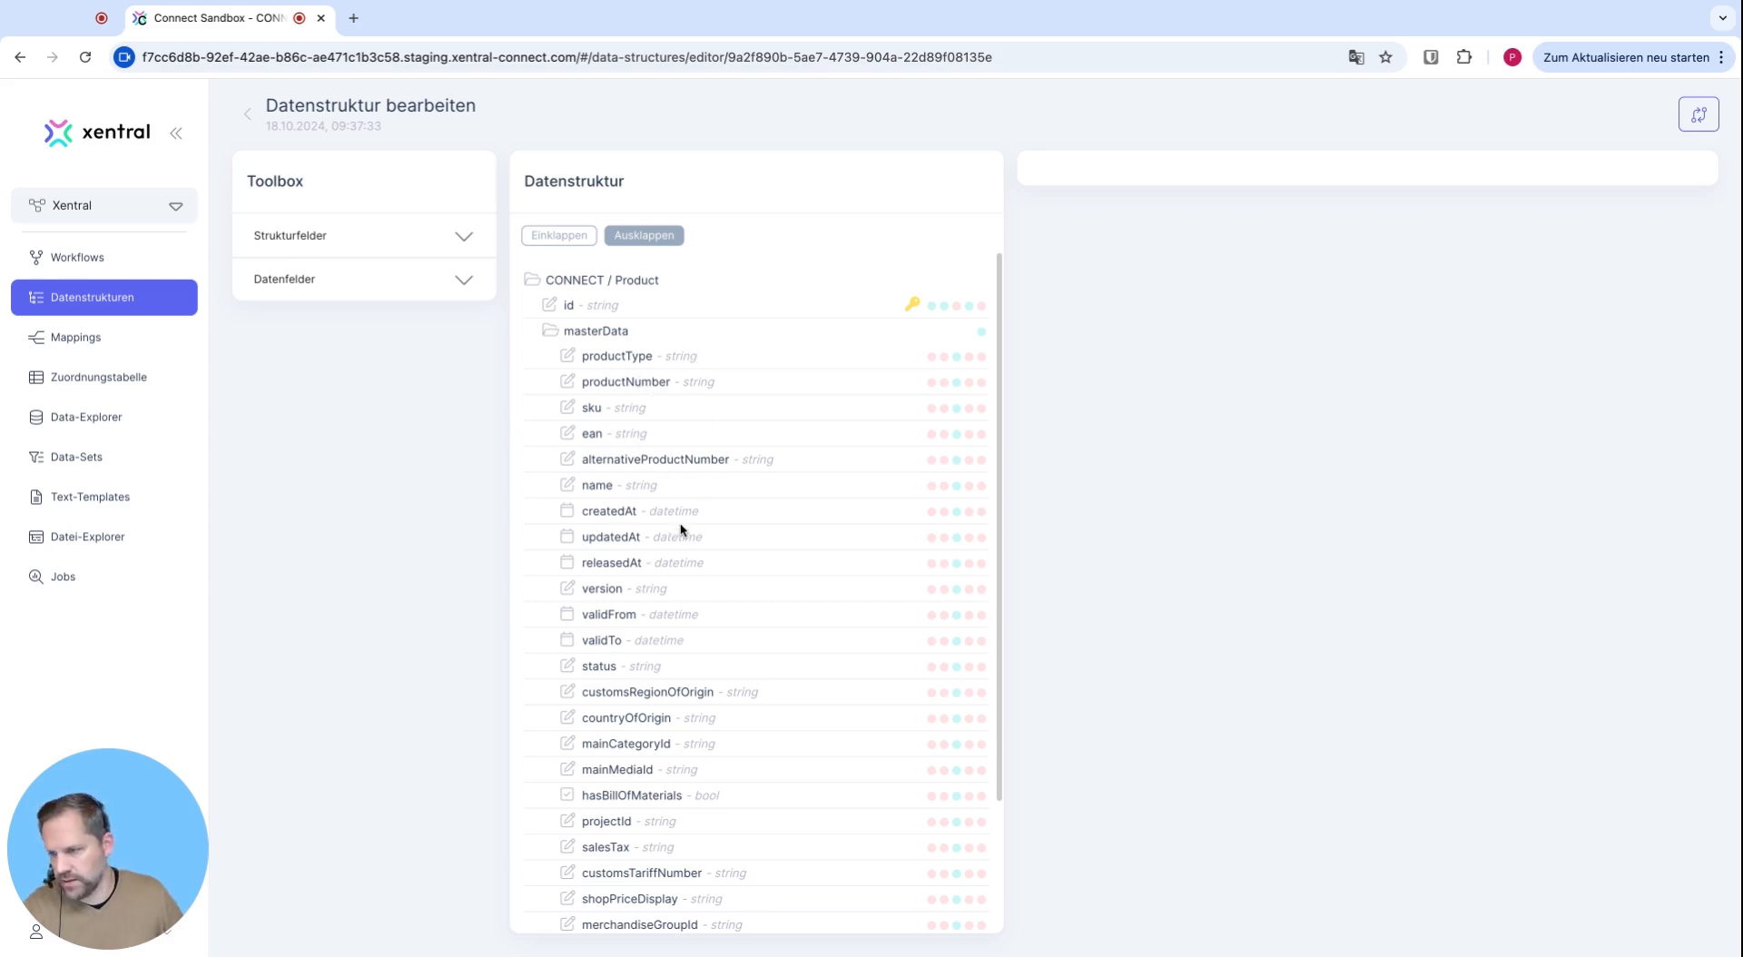
{"action": "scroll", "coordinate": [687, 525], "scroll_direction": "down", "scroll_amount": 3}
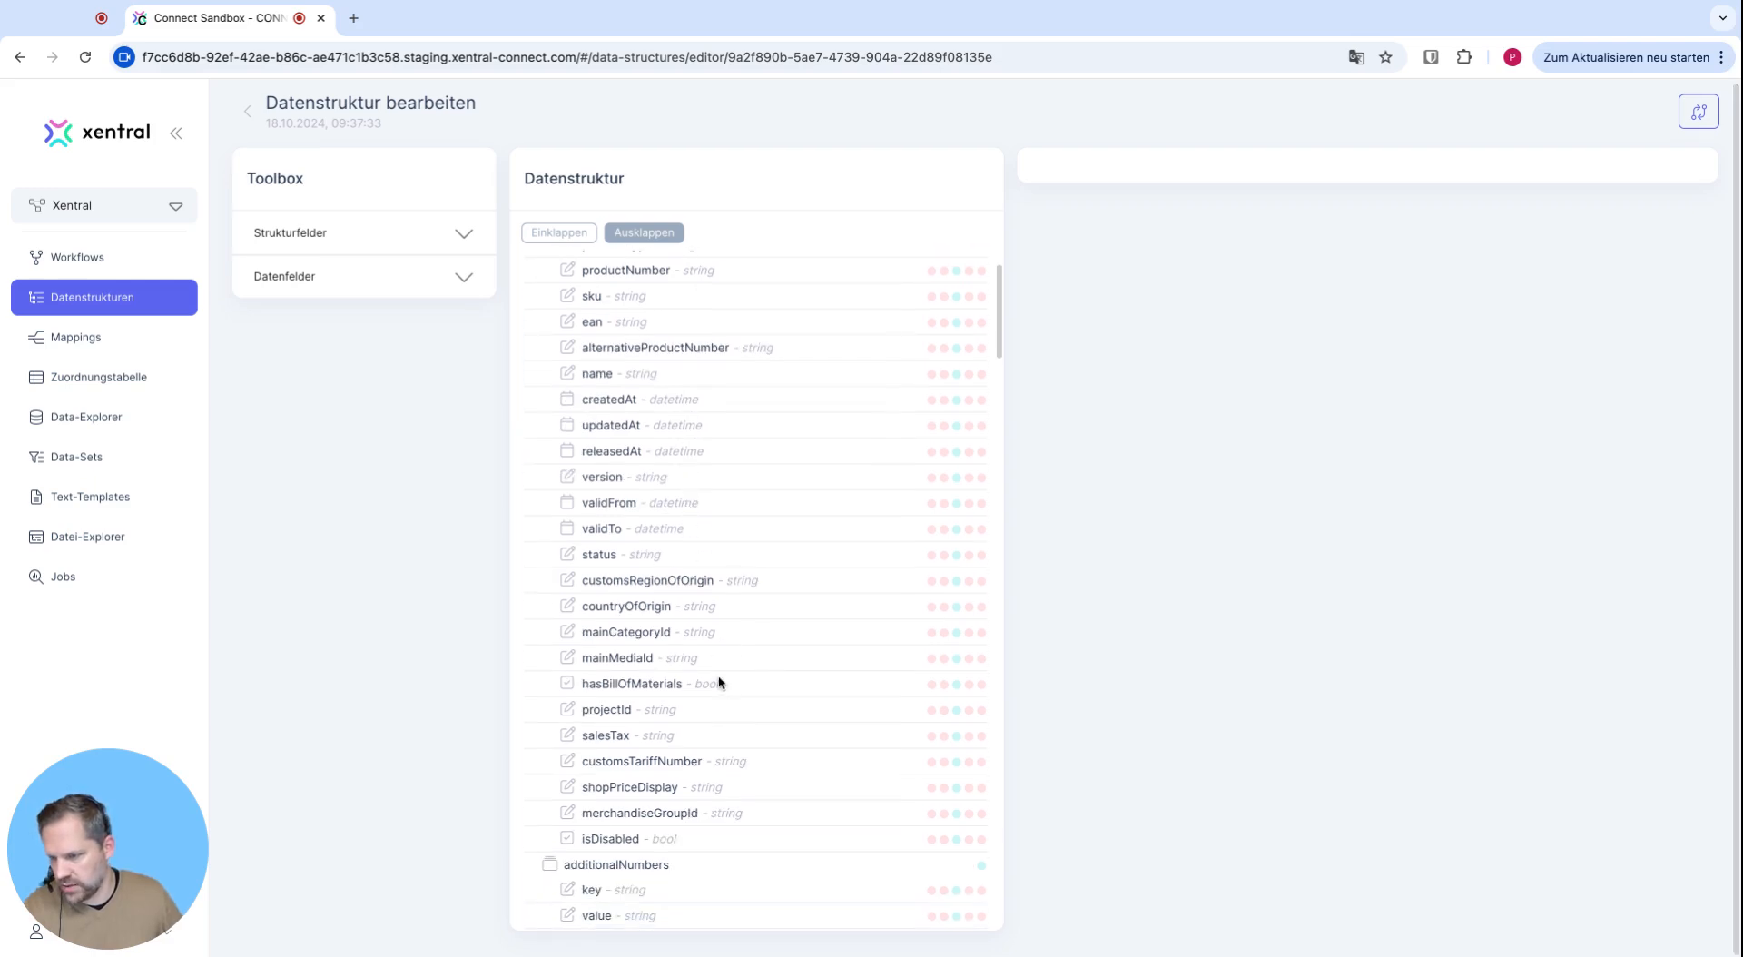
{"action": "scroll", "coordinate": [713, 685], "scroll_direction": "up", "scroll_amount": 3}
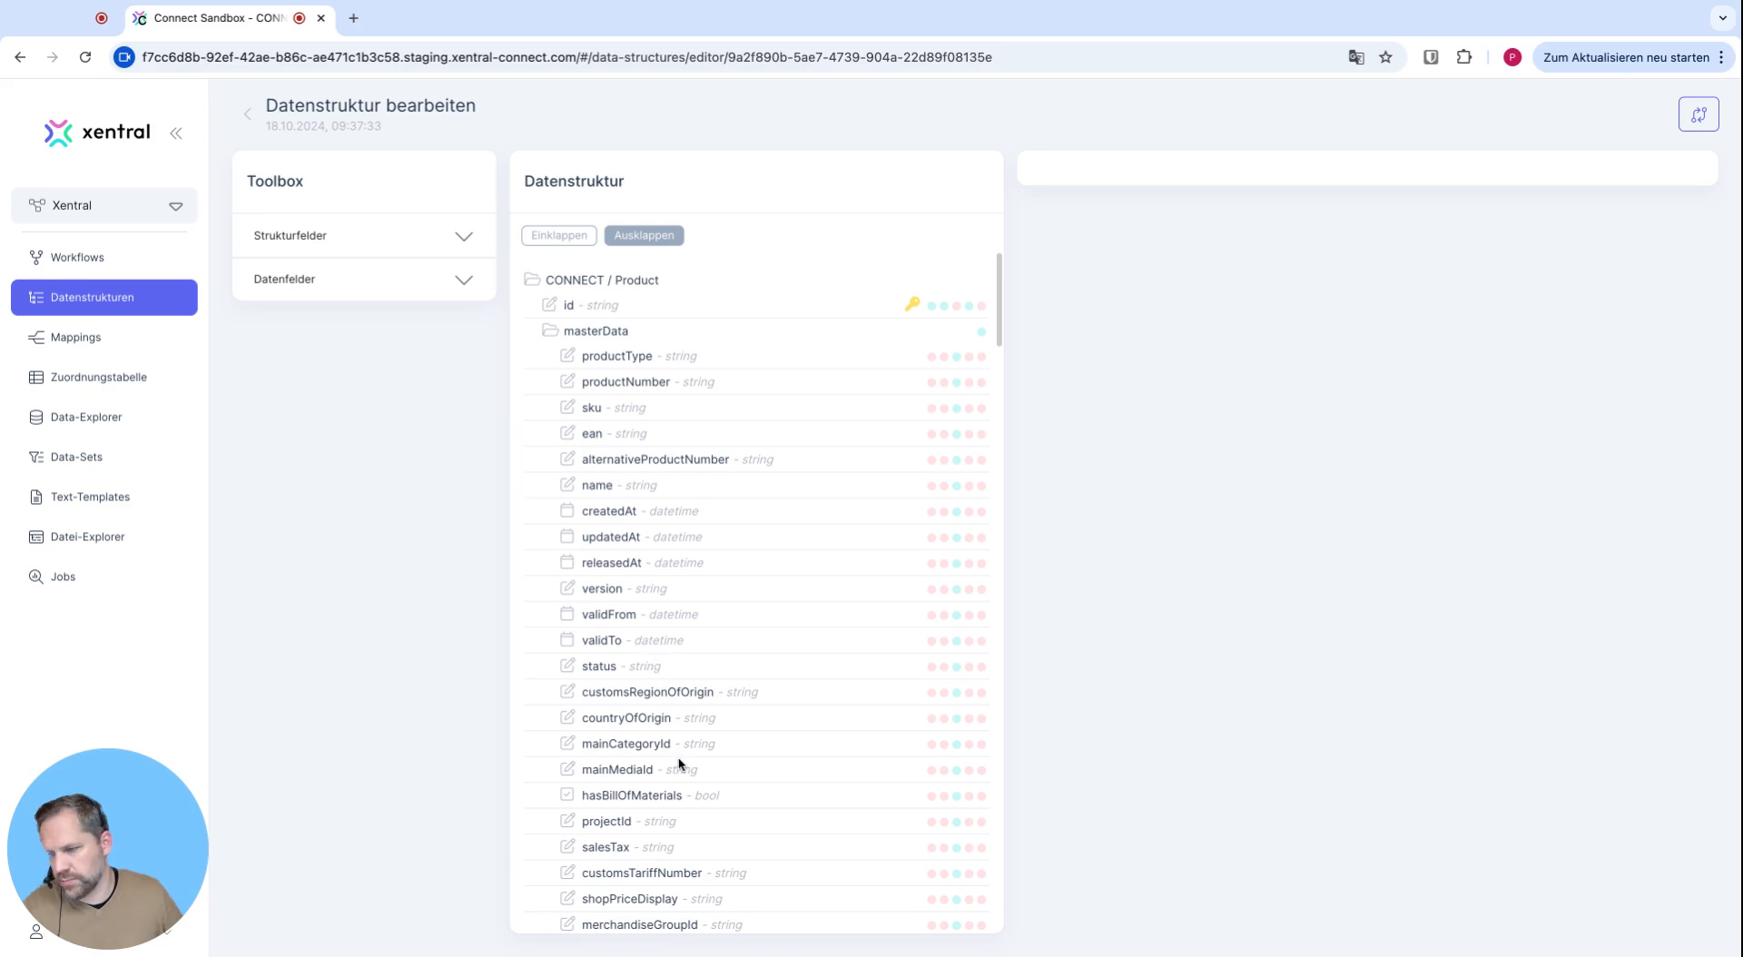
{"action": "scroll", "coordinate": [664, 765], "scroll_direction": "down", "scroll_amount": 1}
{"action": "scroll", "coordinate": [667, 761], "scroll_direction": "up", "scroll_amount": 1}
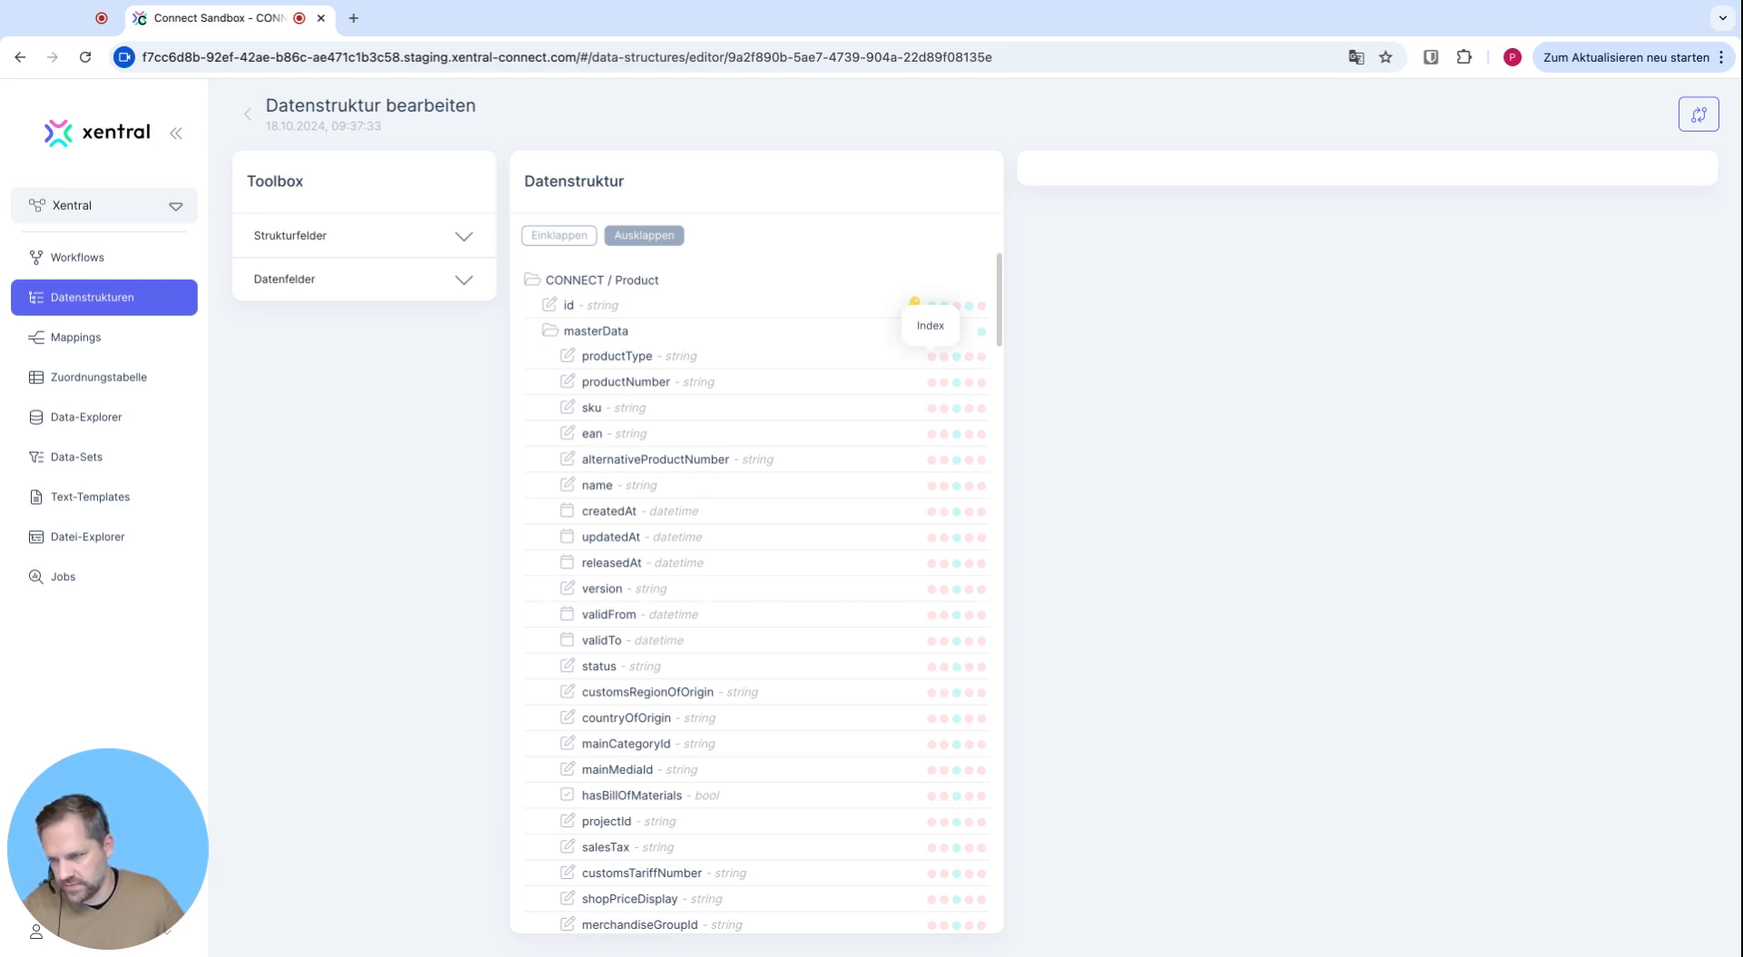
{"action": "scroll", "coordinate": [867, 395], "scroll_direction": "down", "scroll_amount": 5}
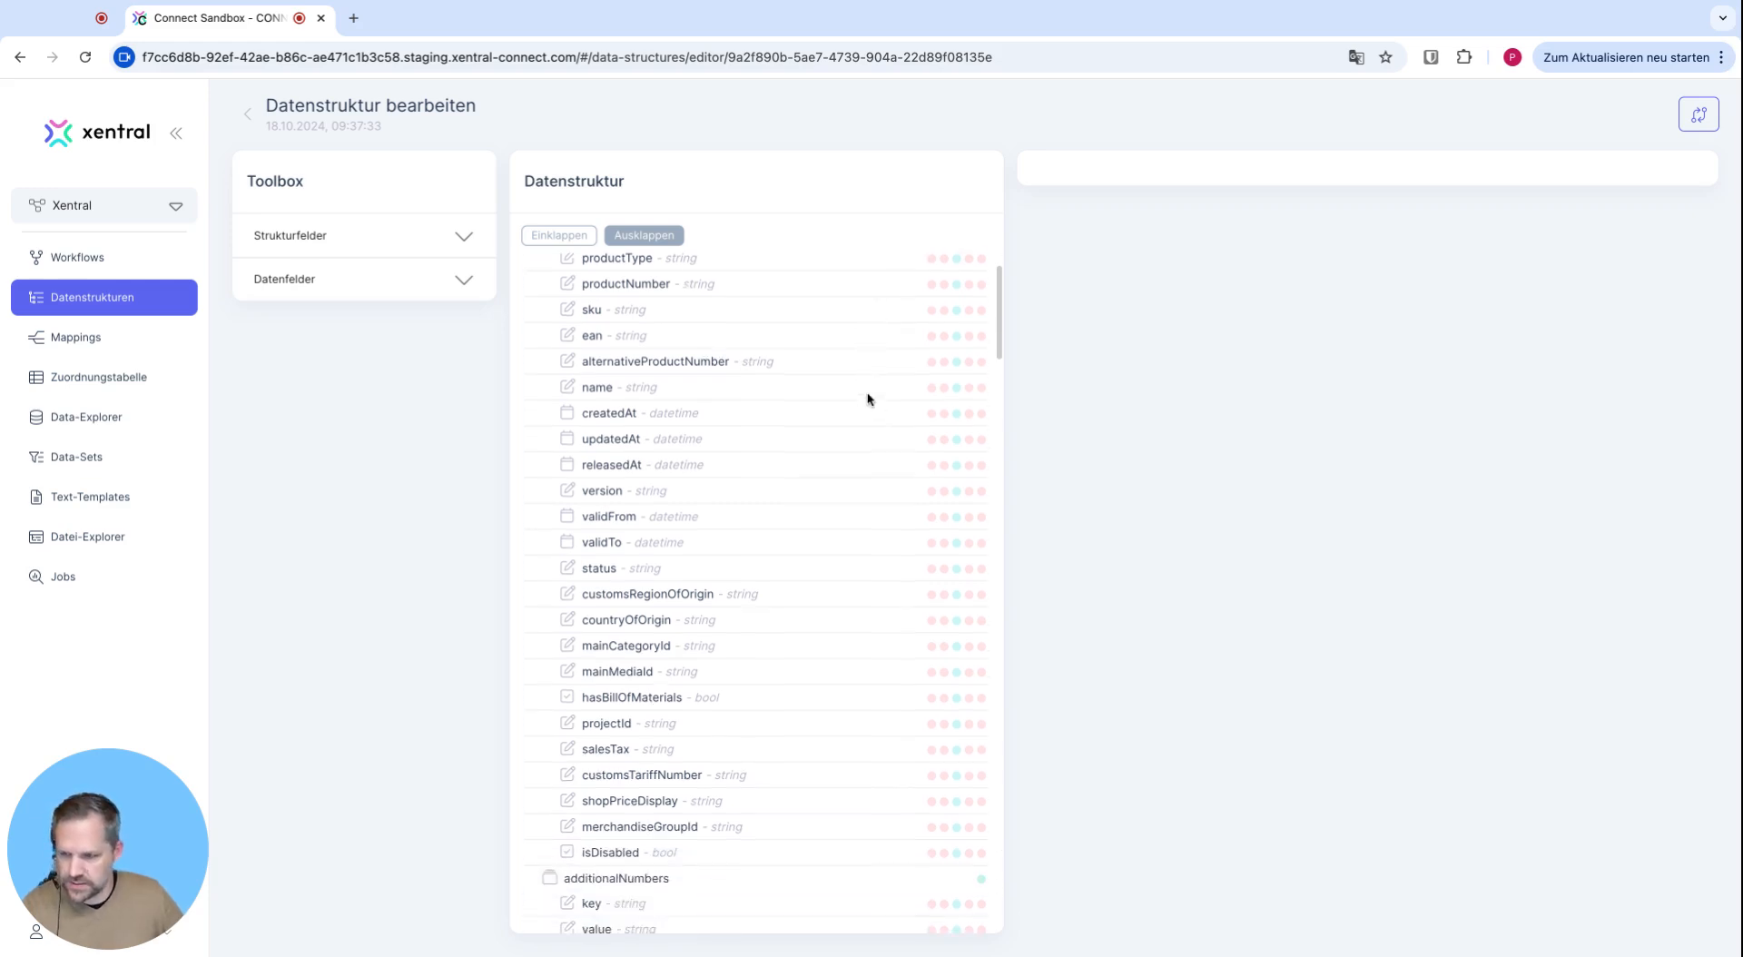
{"action": "scroll", "coordinate": [864, 404], "scroll_direction": "up", "scroll_amount": 5}
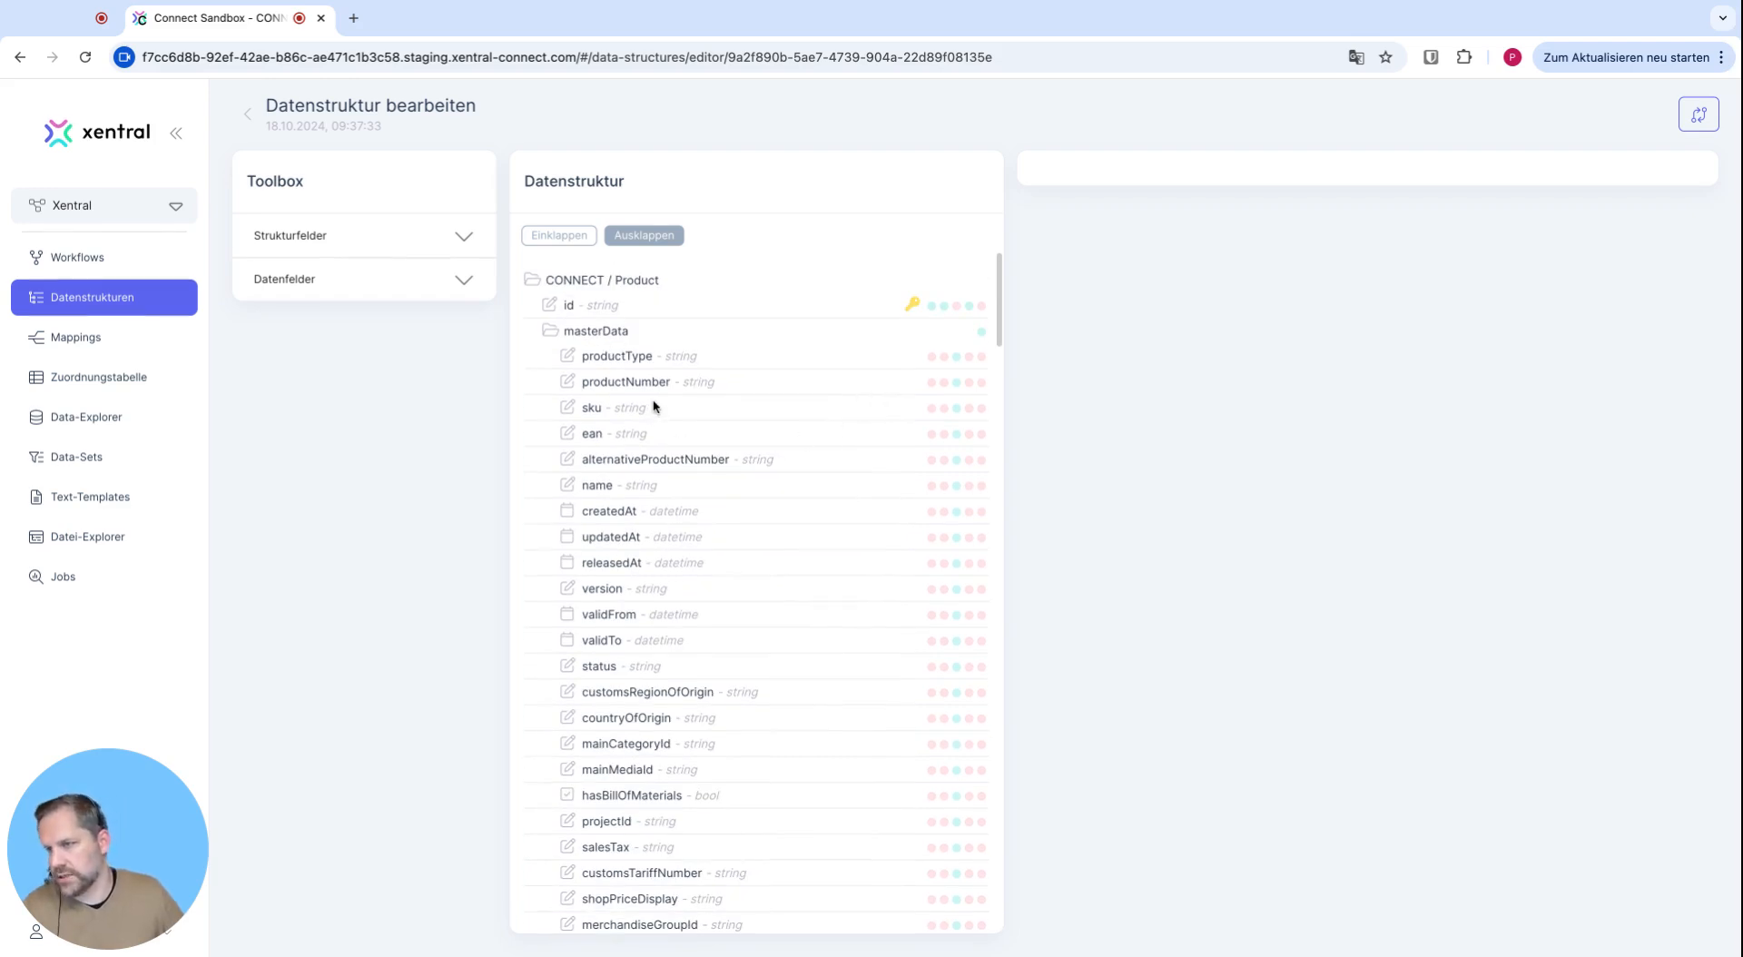
- Select the ean field in masterData and move it above the sku field
{"action": "left_click", "coordinate": [645, 432]}
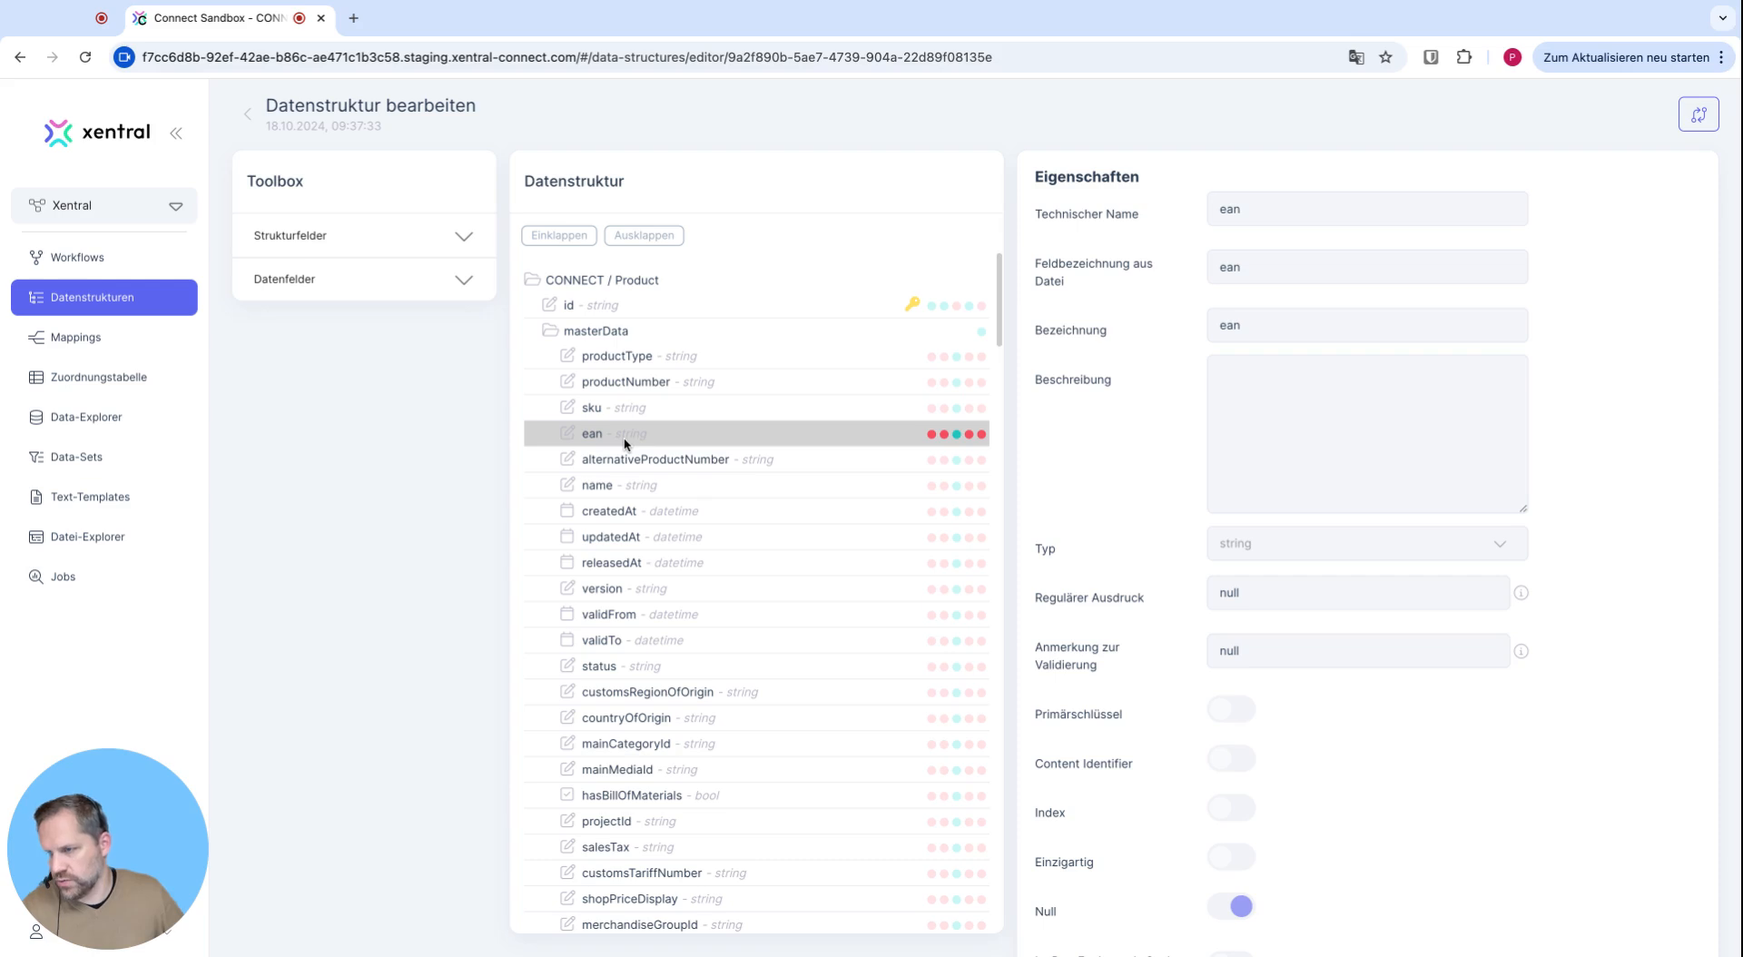
{"action": "left_click_drag", "start_coordinate": [623, 444], "coordinate": [625, 401]}
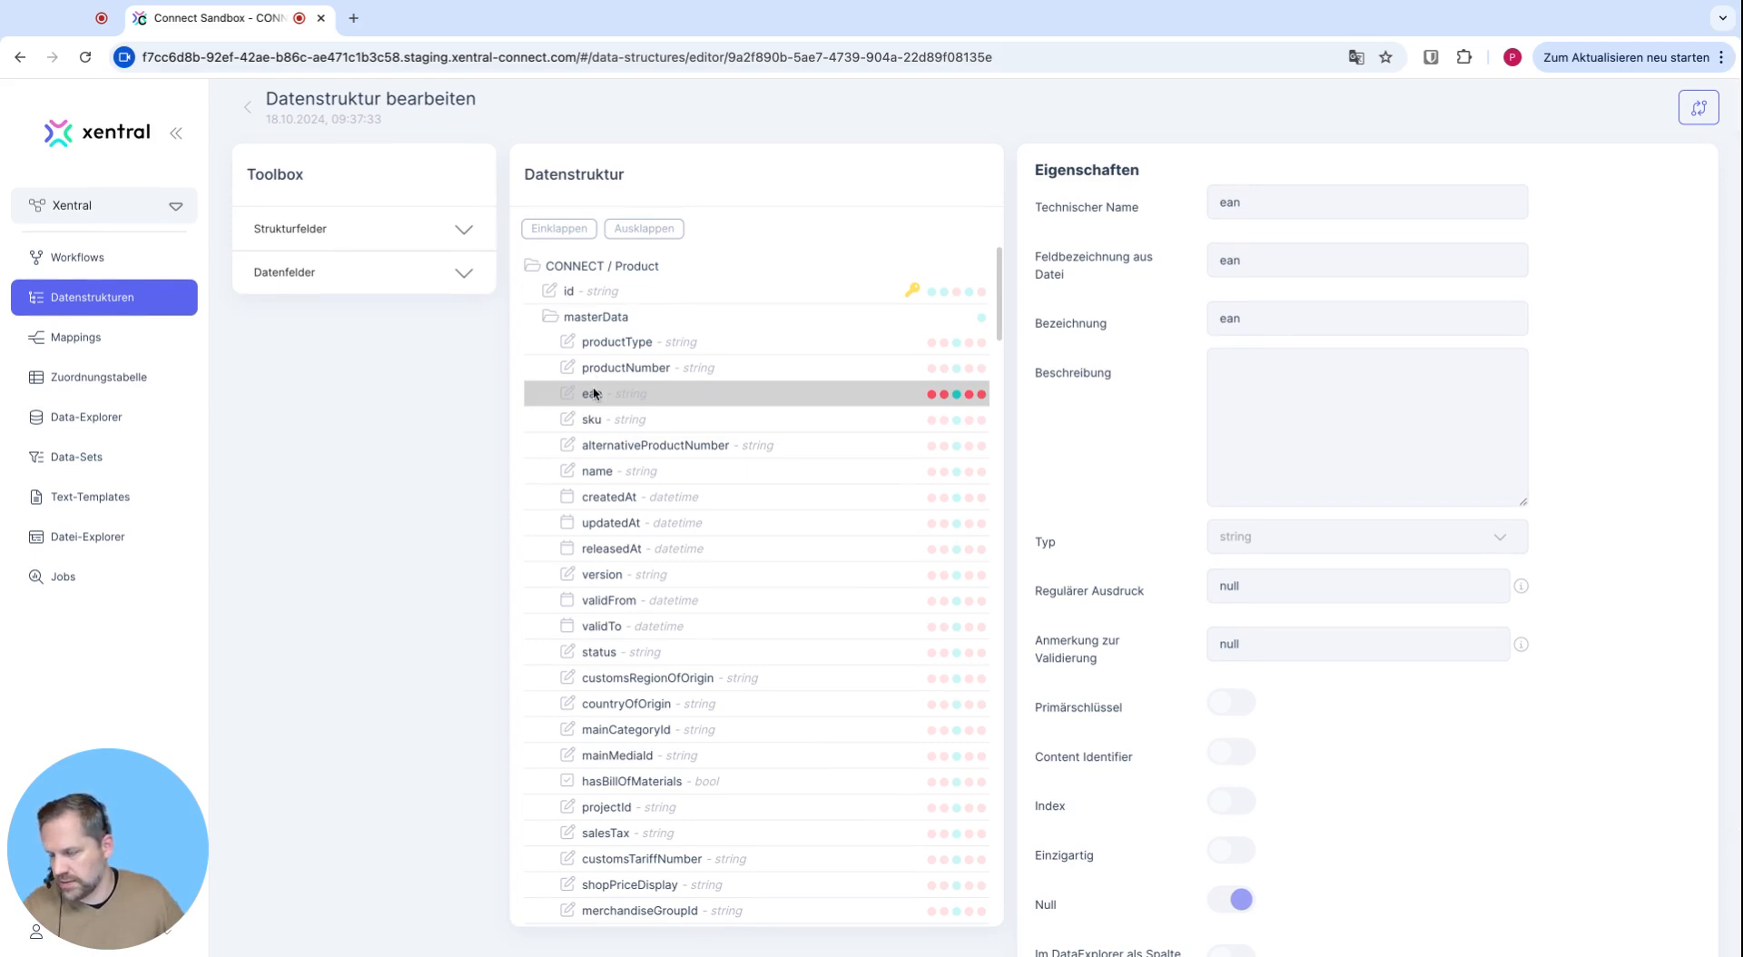
{"action": "scroll", "coordinate": [587, 329], "scroll_direction": "up", "scroll_amount": 1}
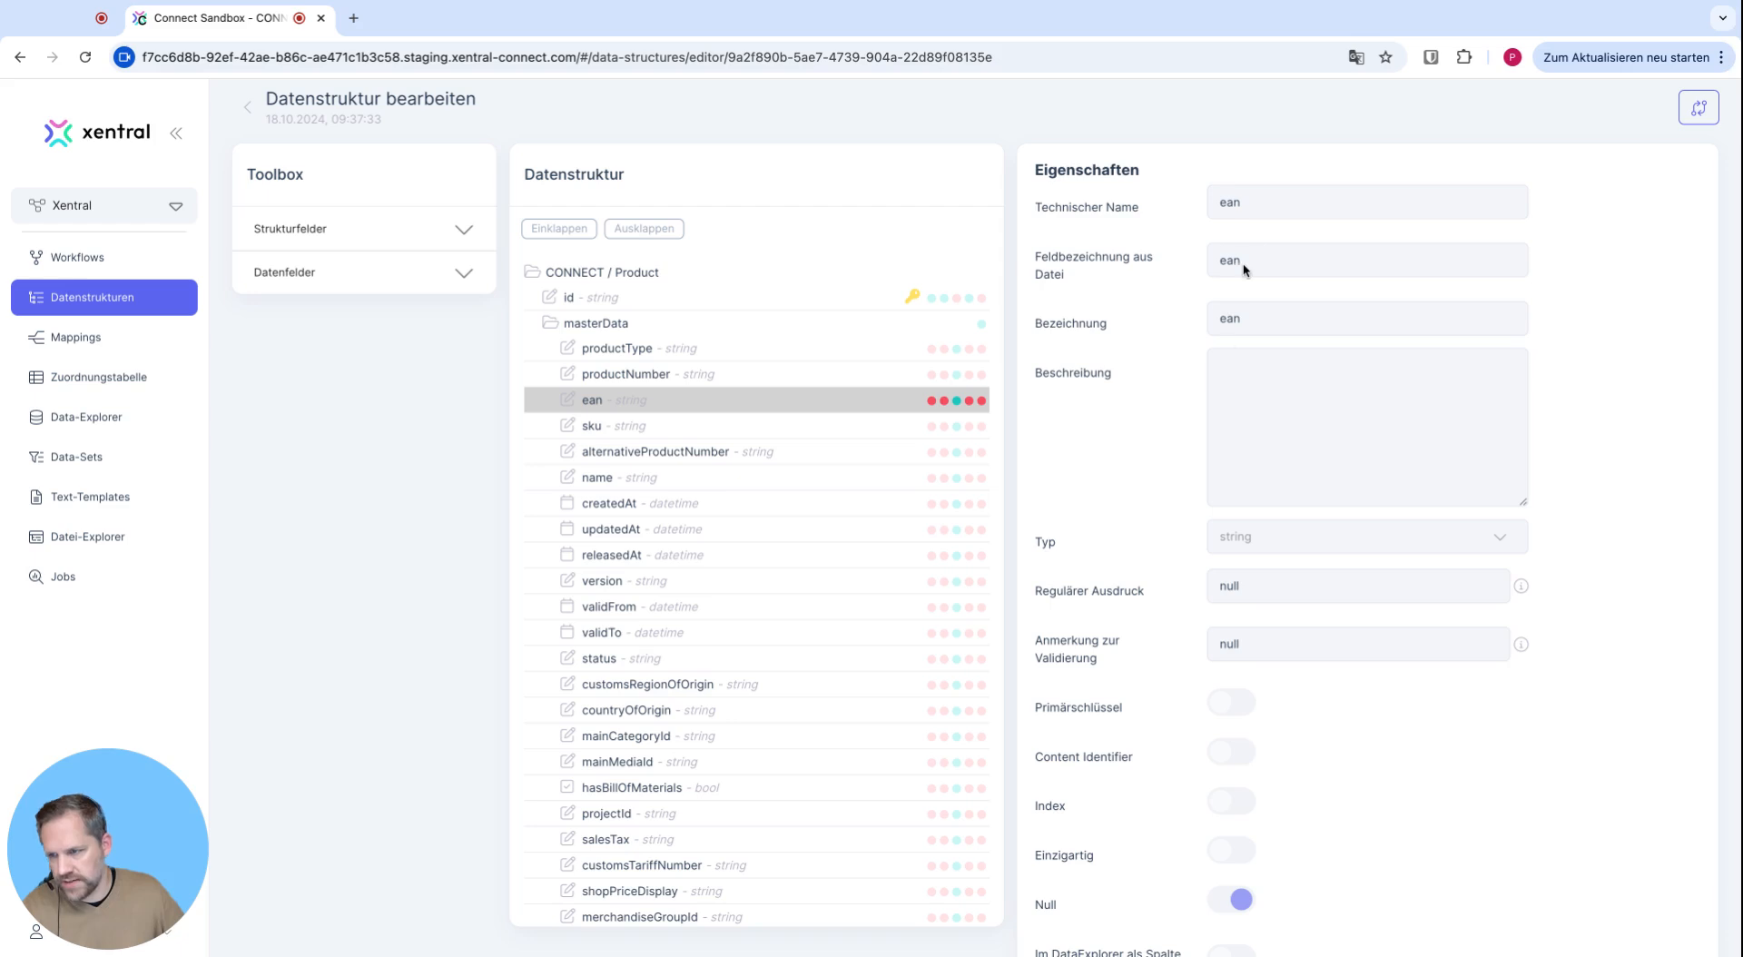
- Examine the ean field's properties, from its technical name to its validation and index options
{"action": "scroll", "coordinate": [1242, 454], "scroll_direction": "up", "scroll_amount": 1}
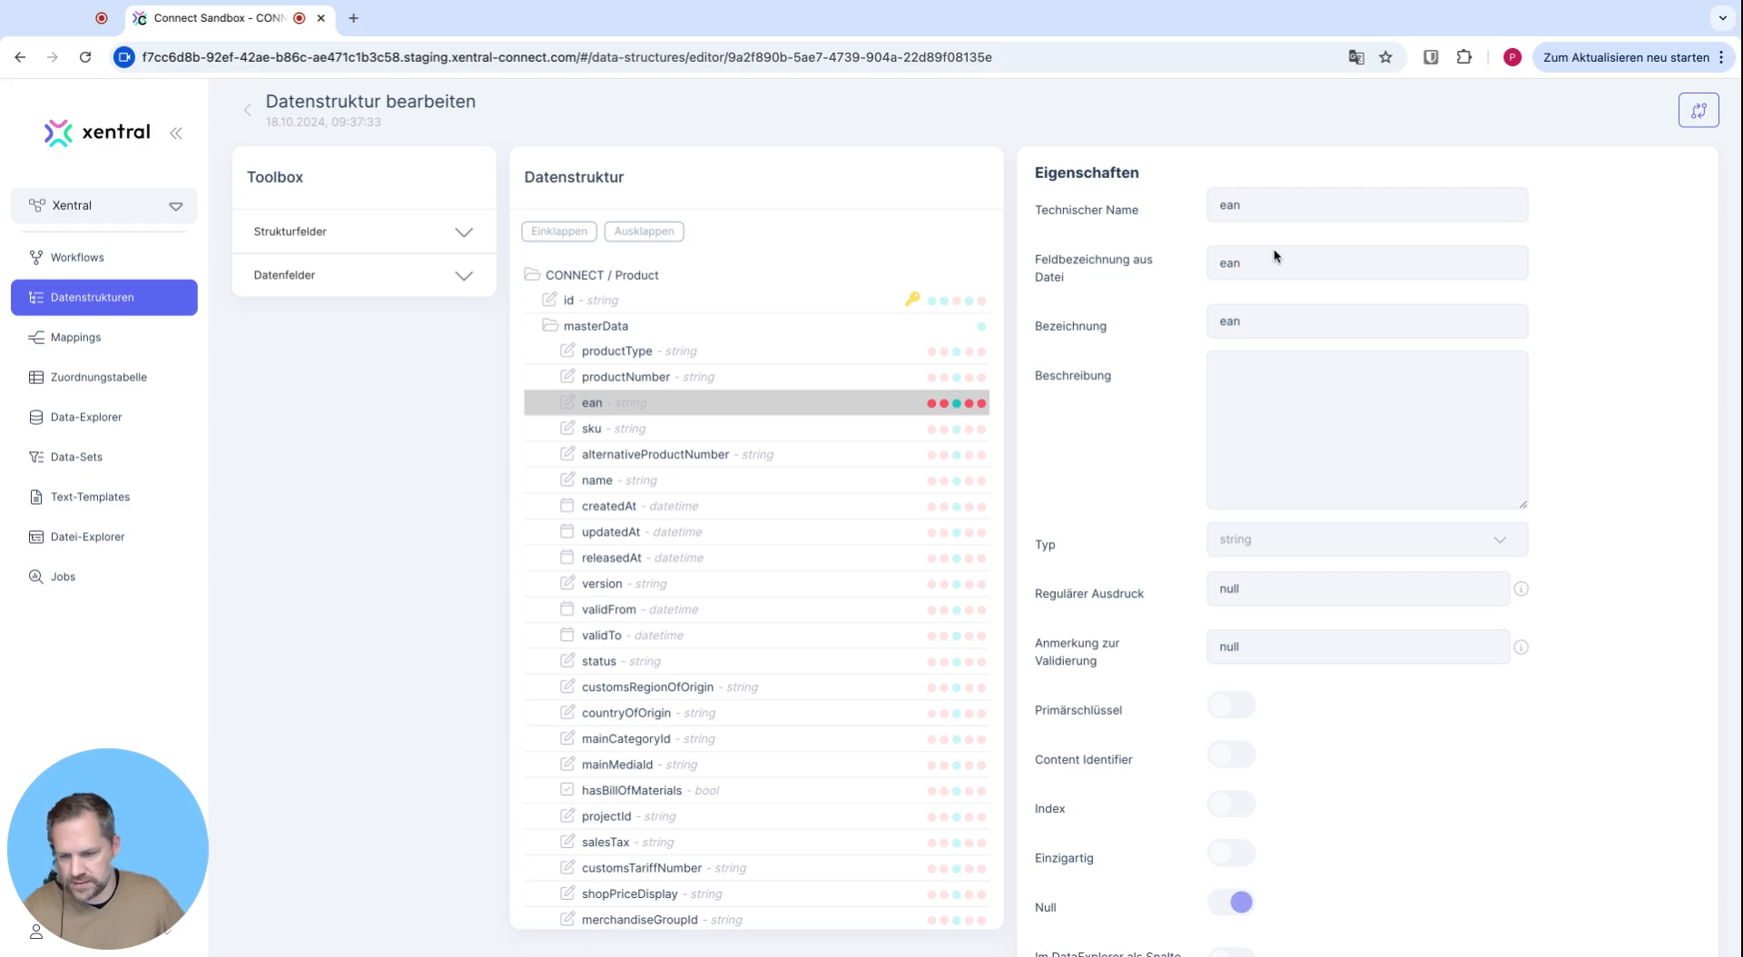
{"action": "scroll", "coordinate": [1359, 454], "scroll_direction": "down", "scroll_amount": 3}
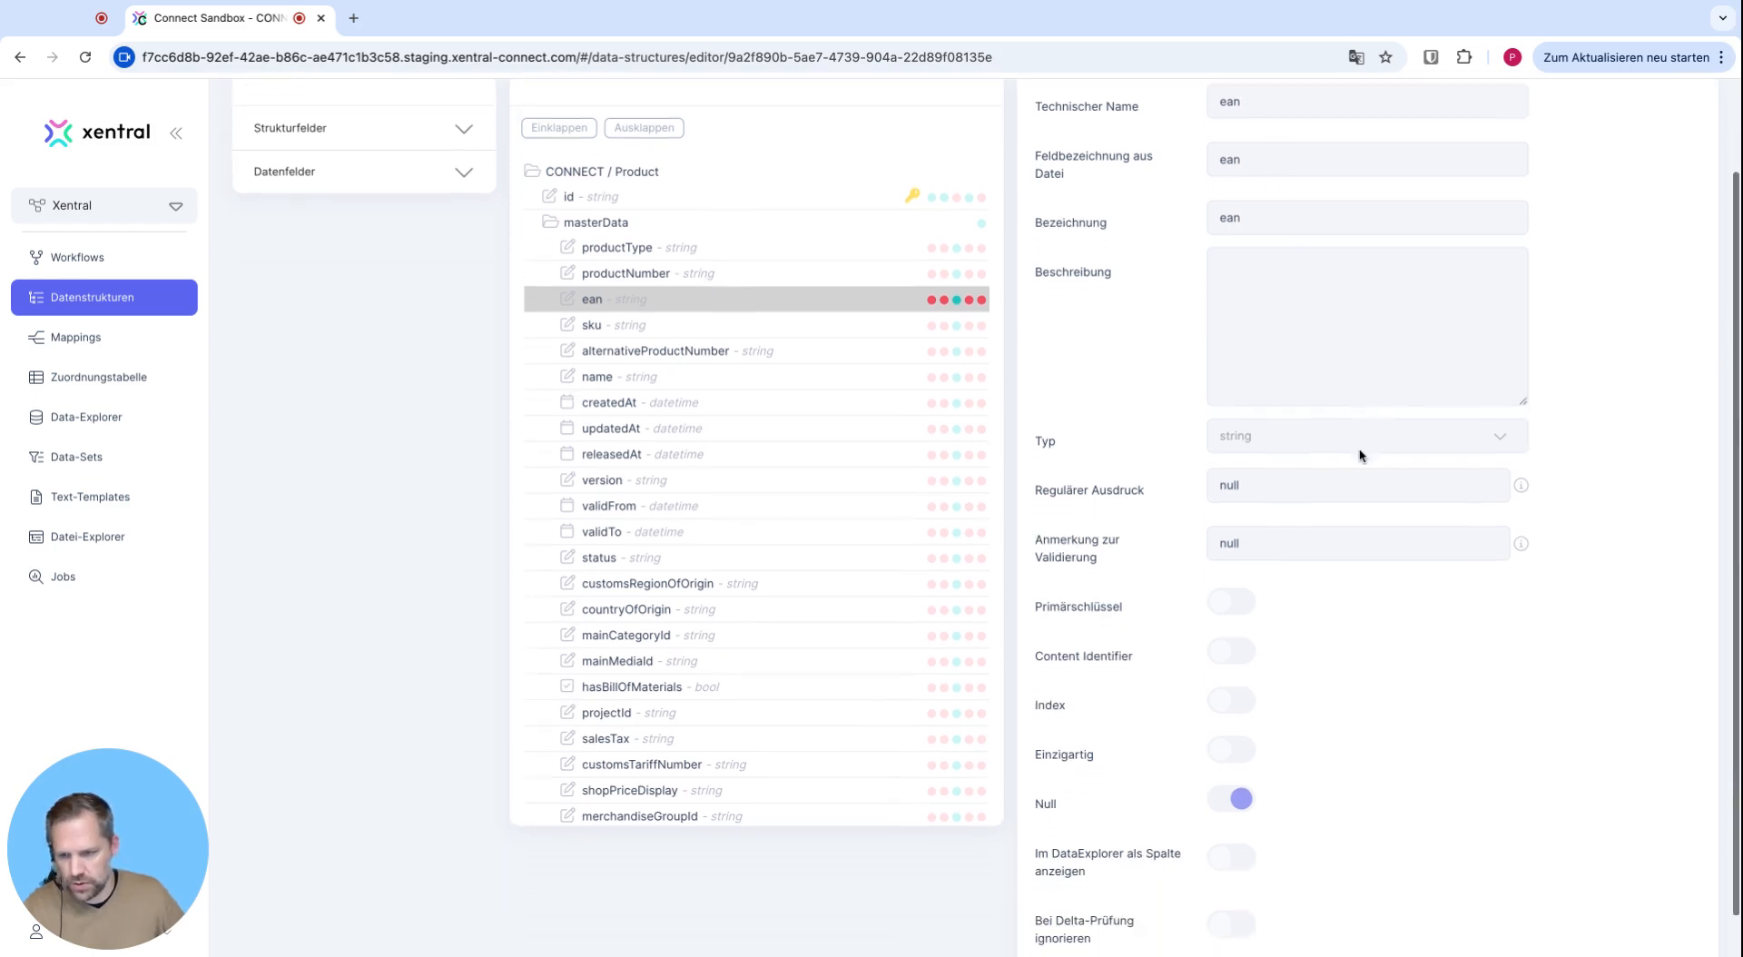
{"action": "scroll", "coordinate": [1360, 454], "scroll_direction": "up", "scroll_amount": 3}
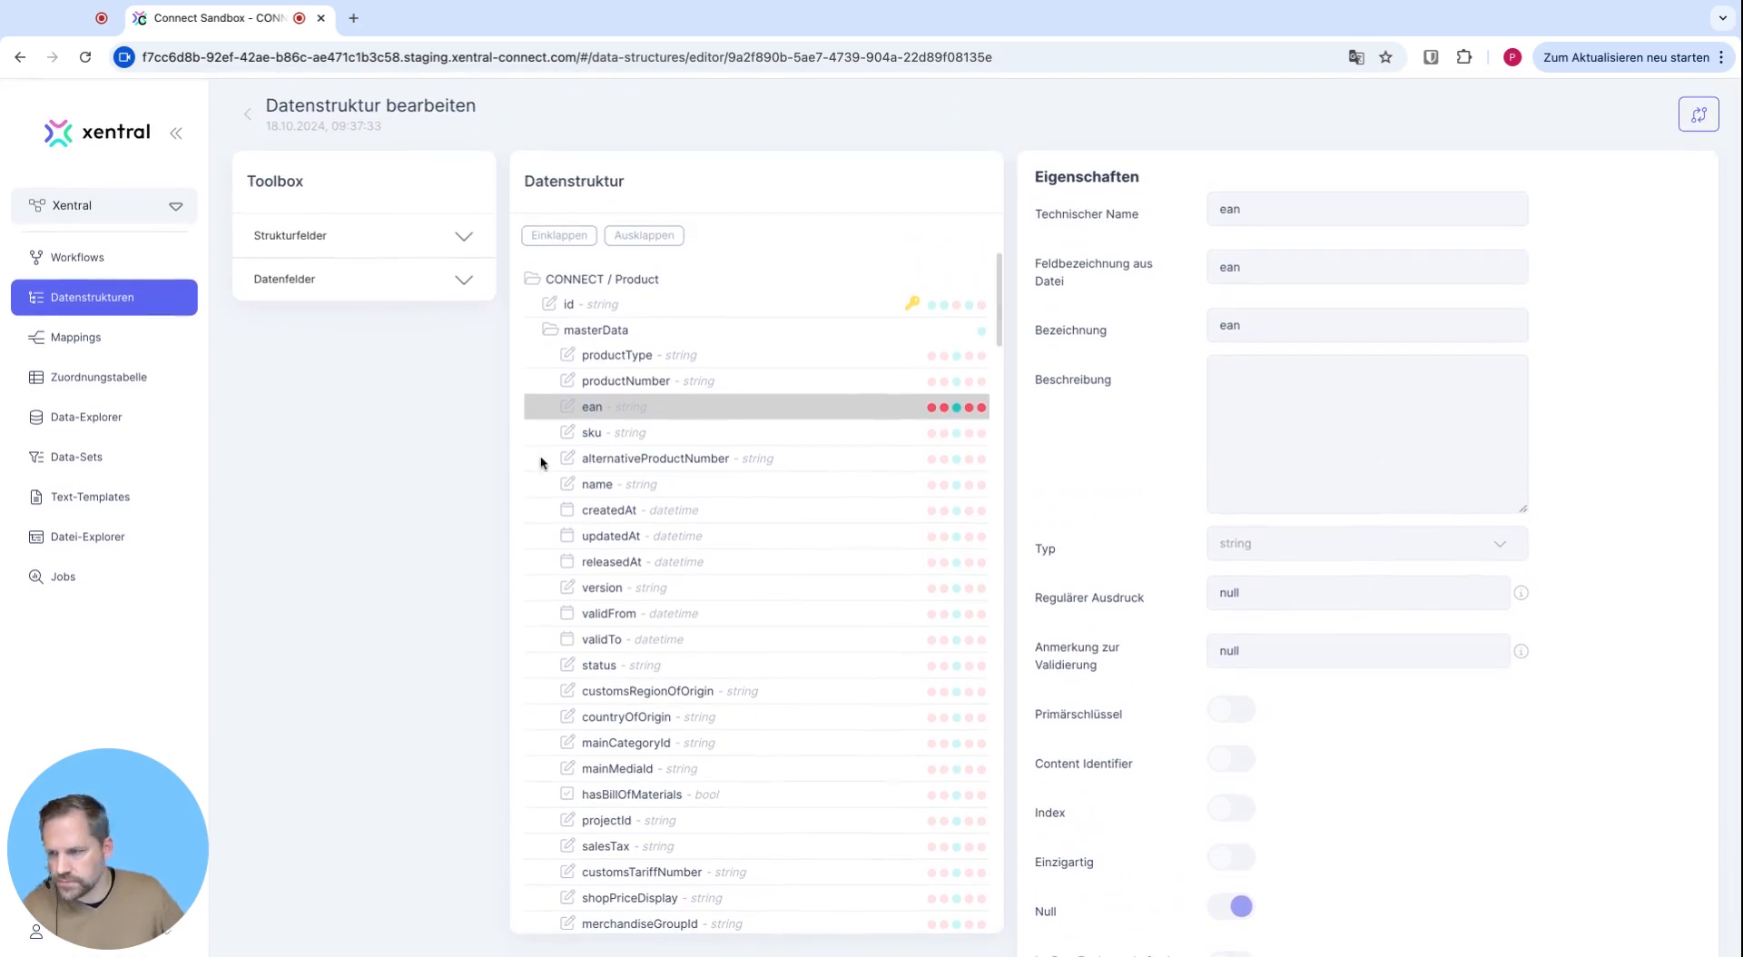
- View the structure field and data field types available in the toolbox
{"action": "left_click", "coordinate": [389, 237]}
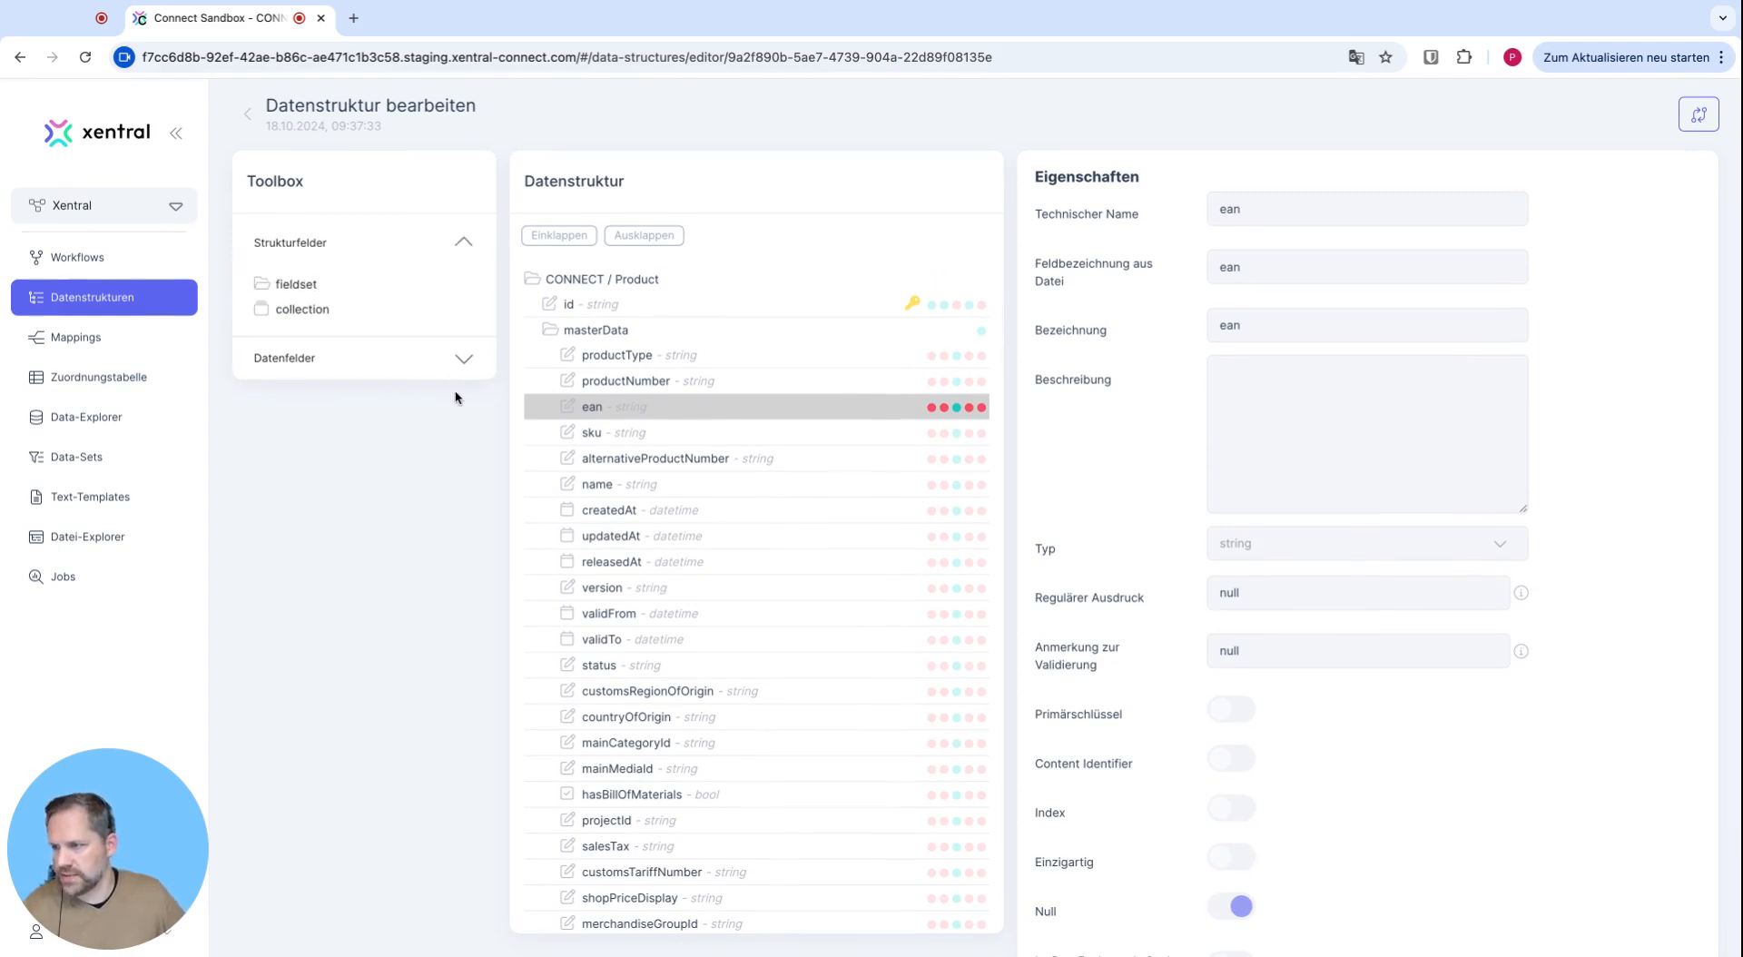
{"action": "left_click", "coordinate": [464, 361]}
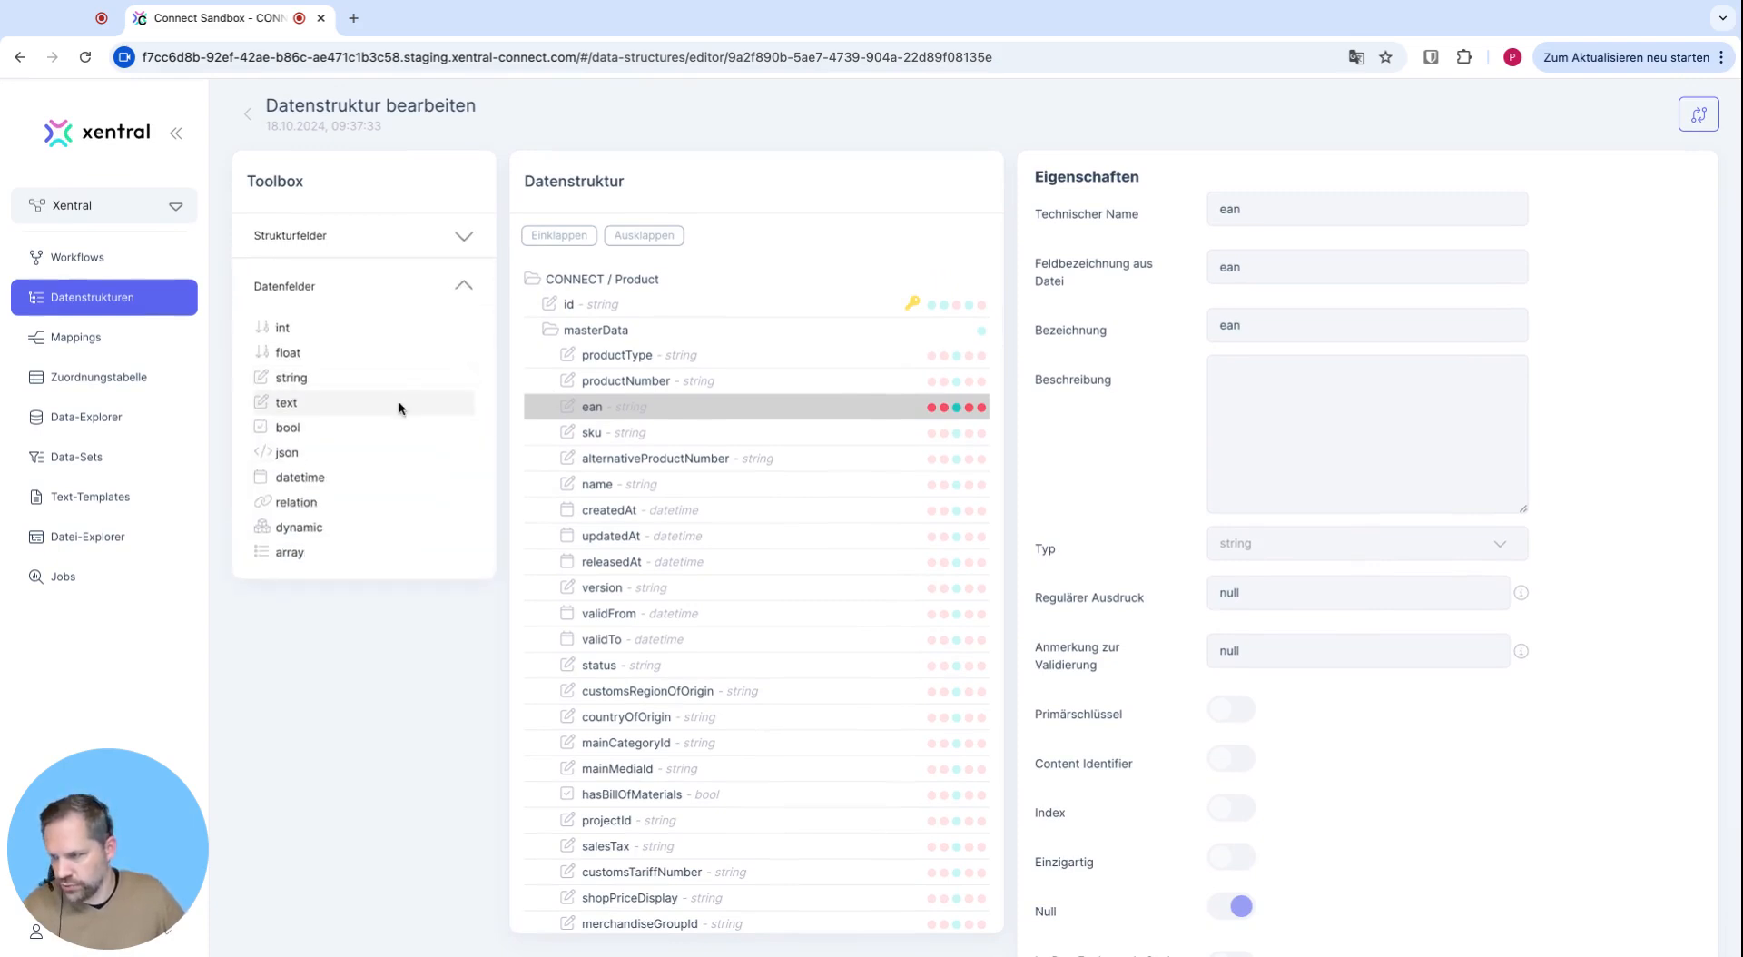
{"action": "left_click", "coordinate": [393, 237]}
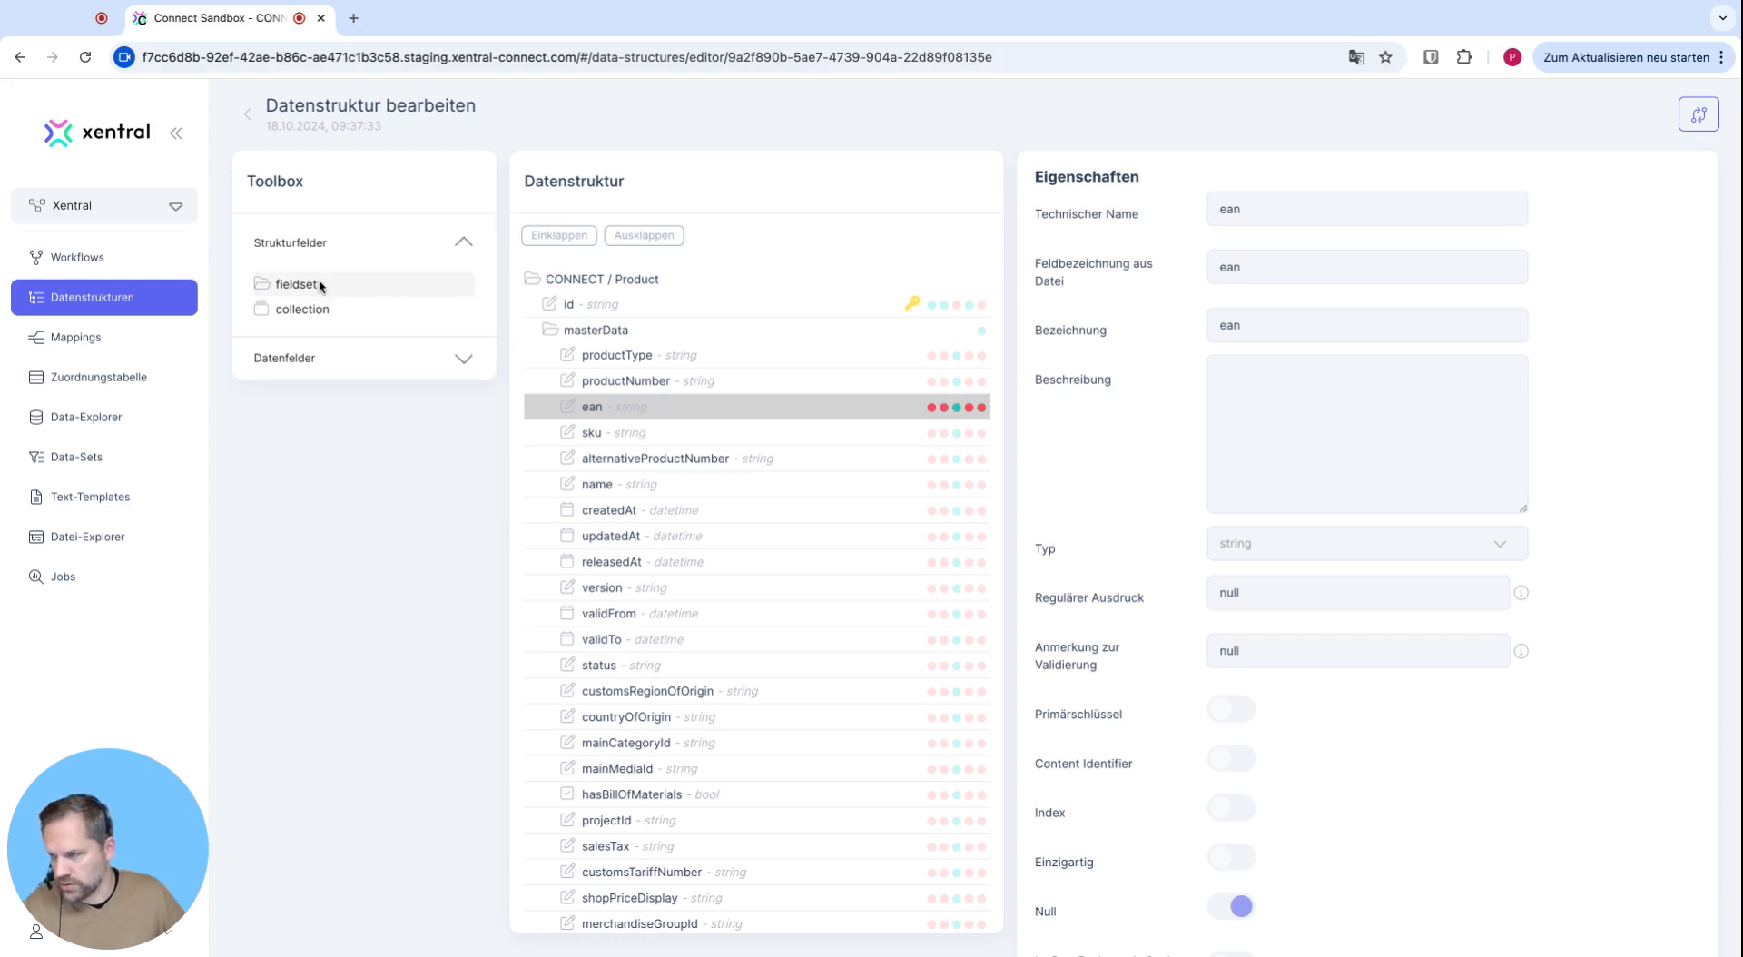
{"action": "left_click", "coordinate": [355, 365]}
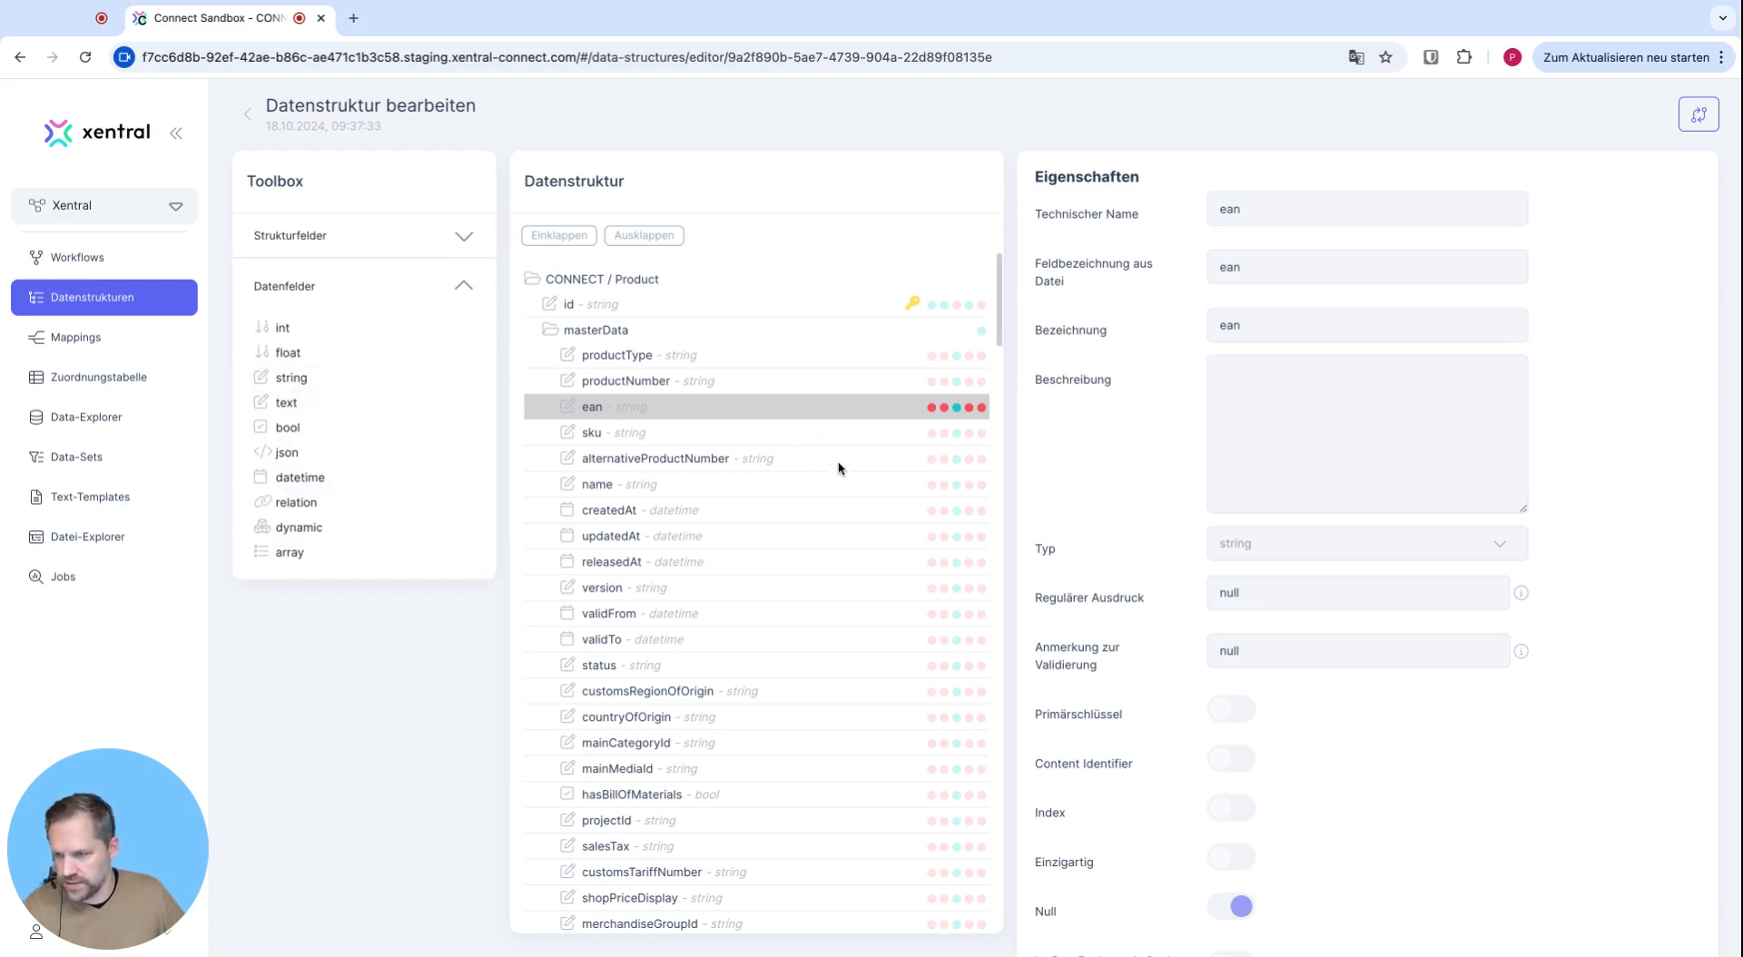
- Collapse the masterData folder, then compare the toolbox's structure field types with its data field types and close both groups
{"action": "left_click", "coordinate": [557, 337]}
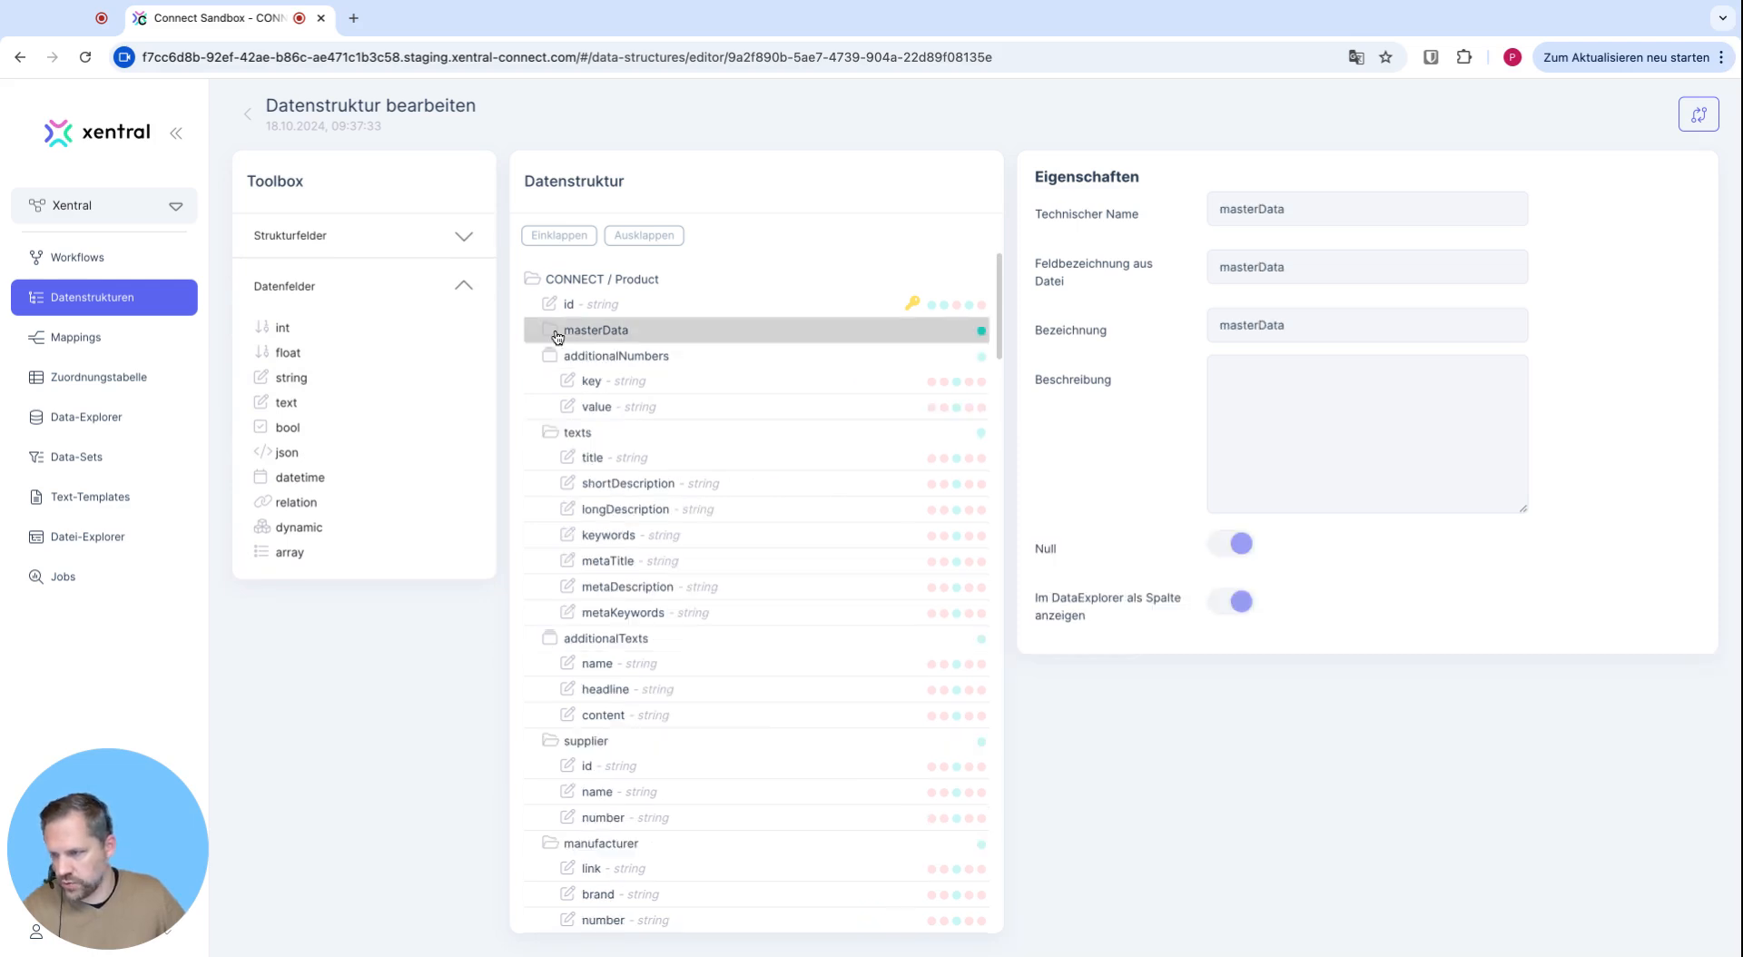
{"action": "left_click", "coordinate": [390, 236]}
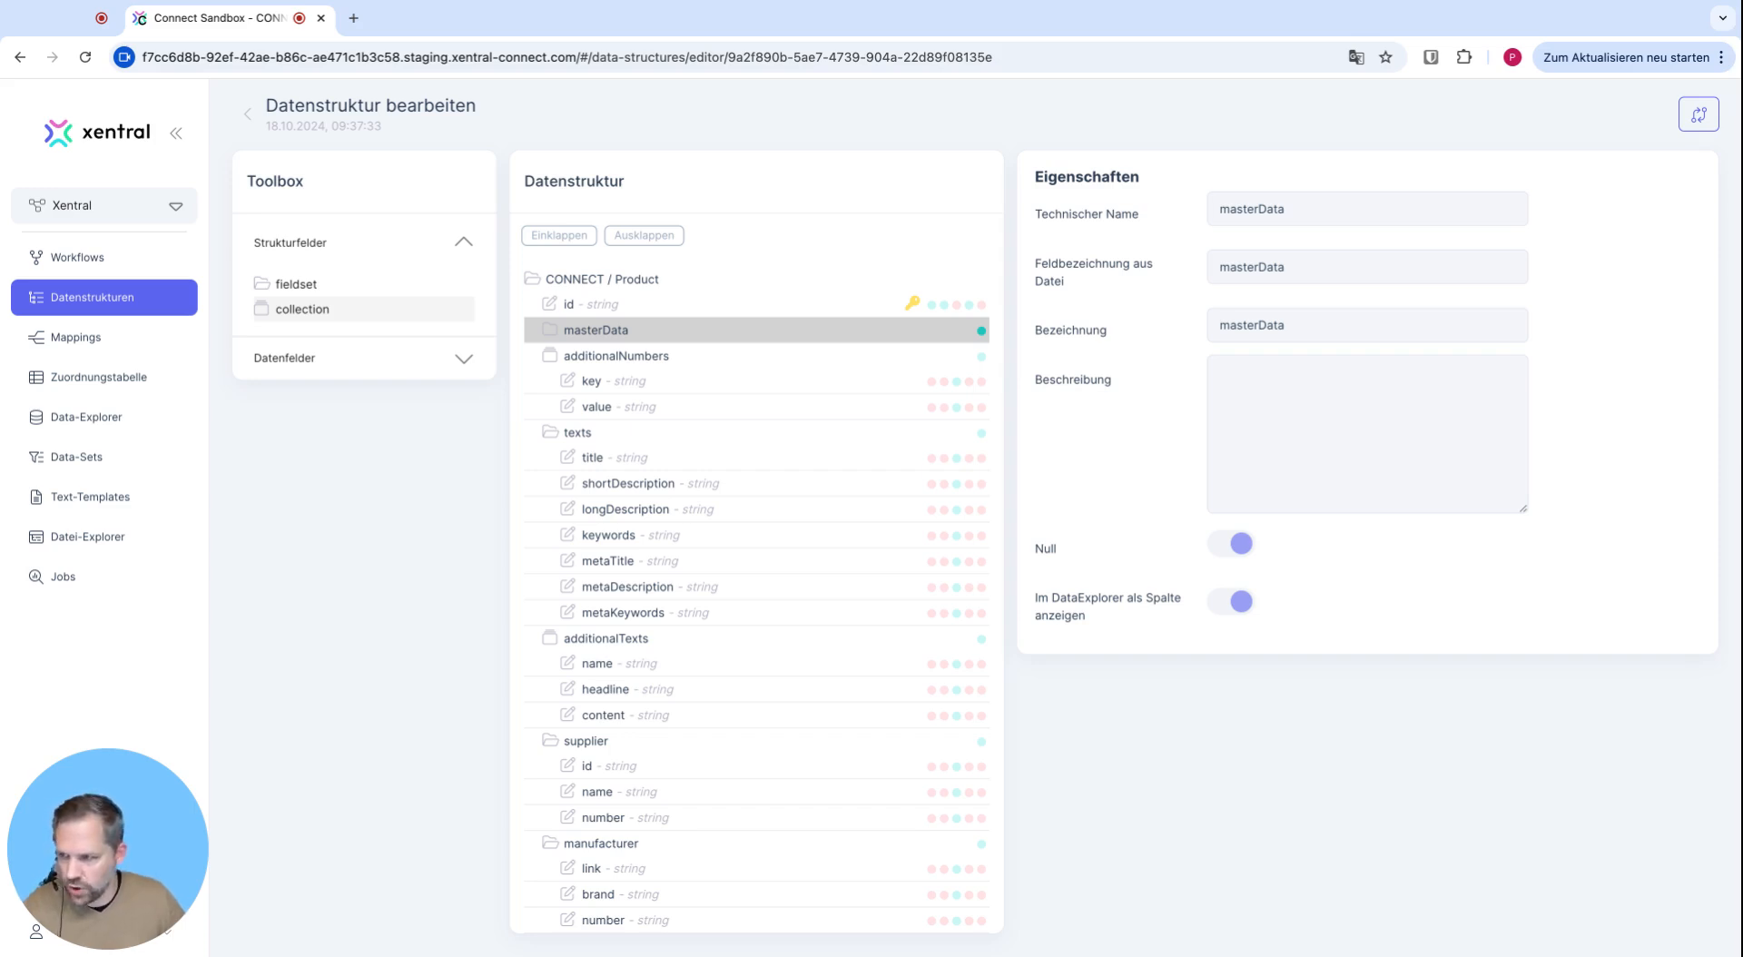
{"action": "left_click", "coordinate": [323, 359]}
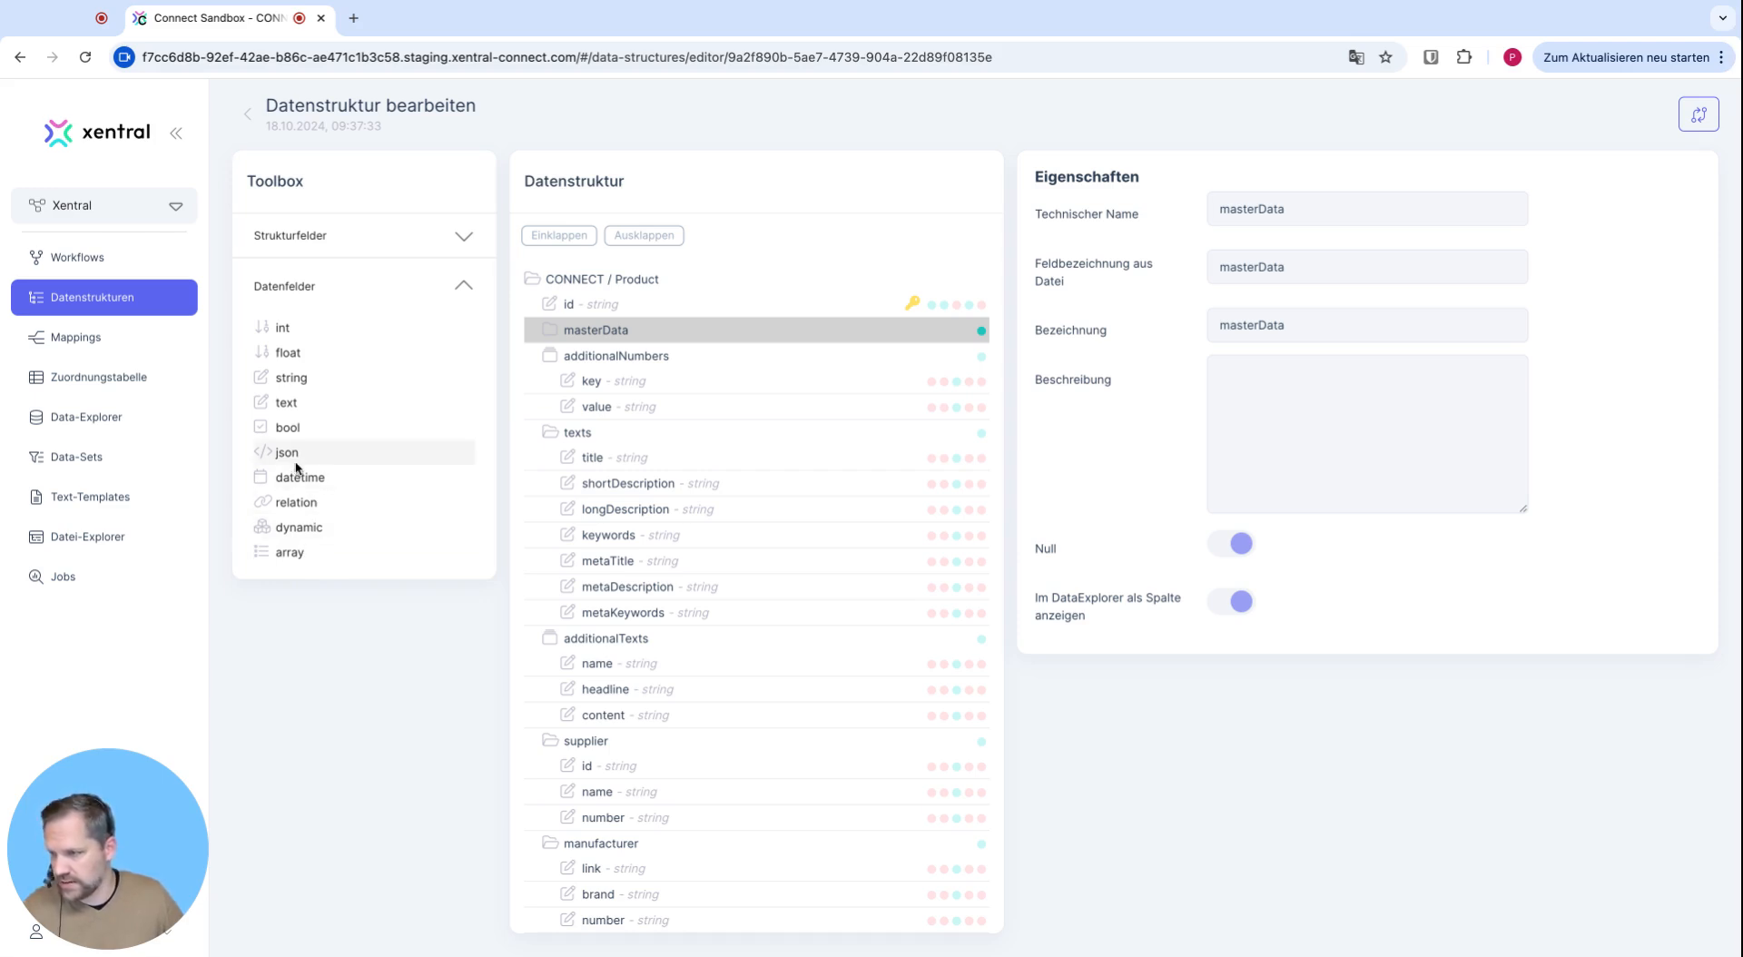
{"action": "scroll", "coordinate": [297, 465], "scroll_direction": "down", "scroll_amount": 1}
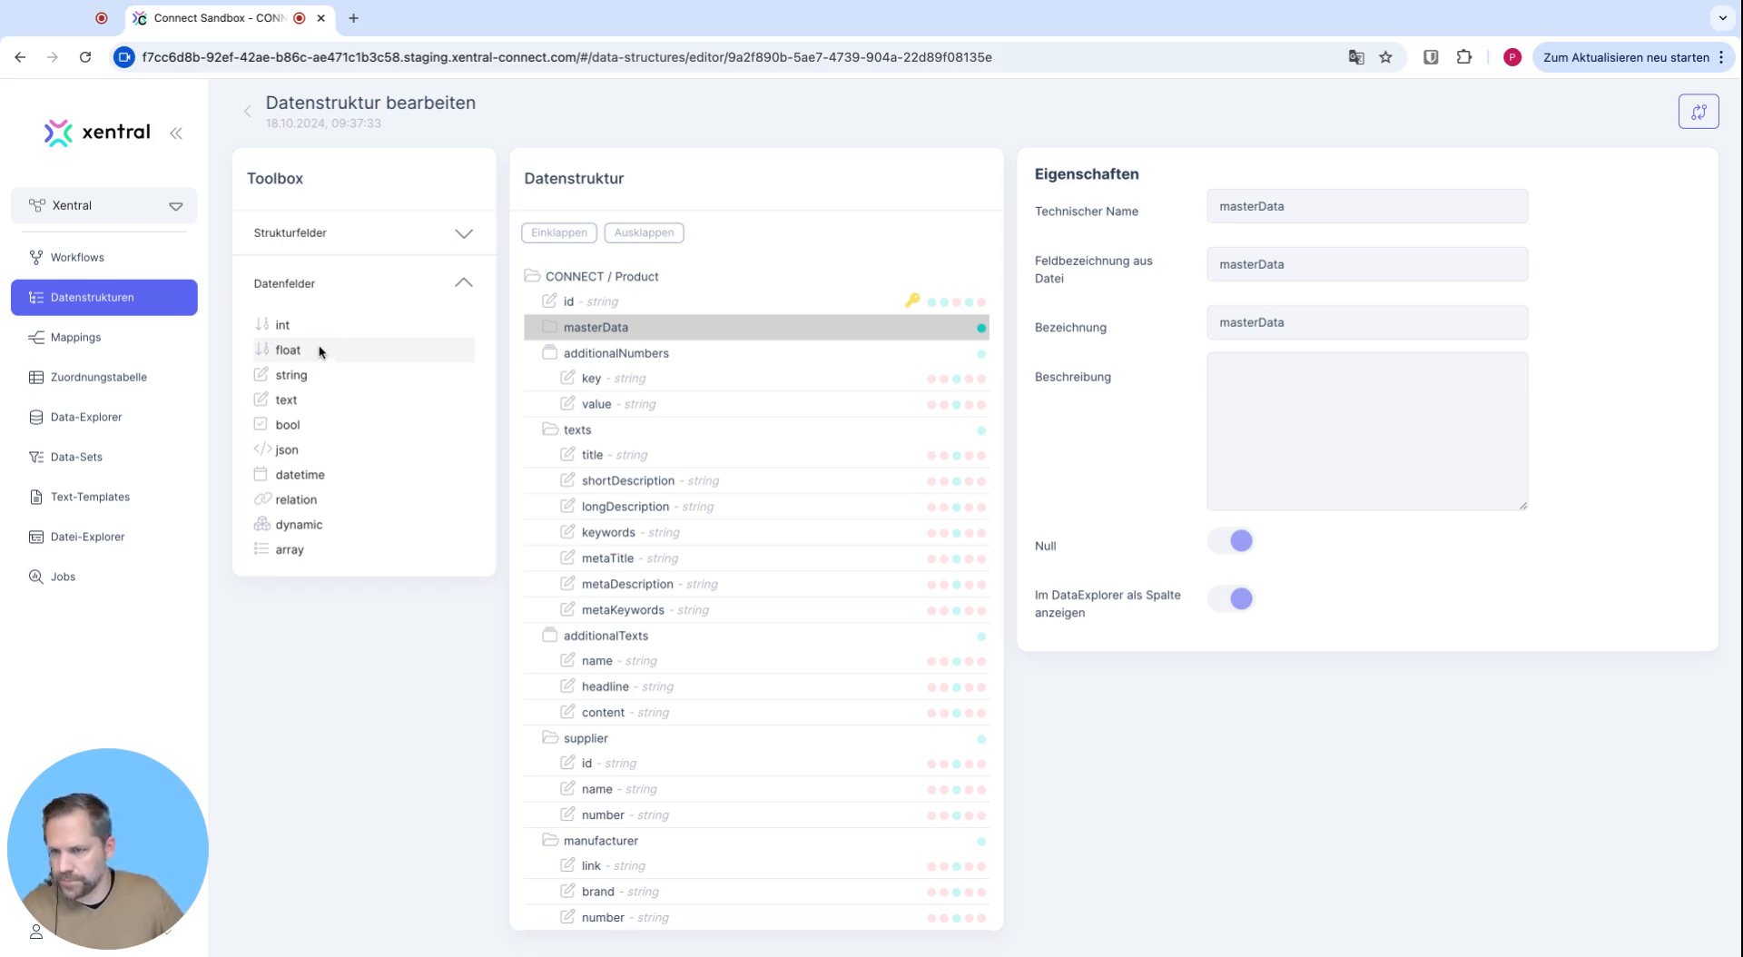
{"action": "left_click", "coordinate": [361, 284]}
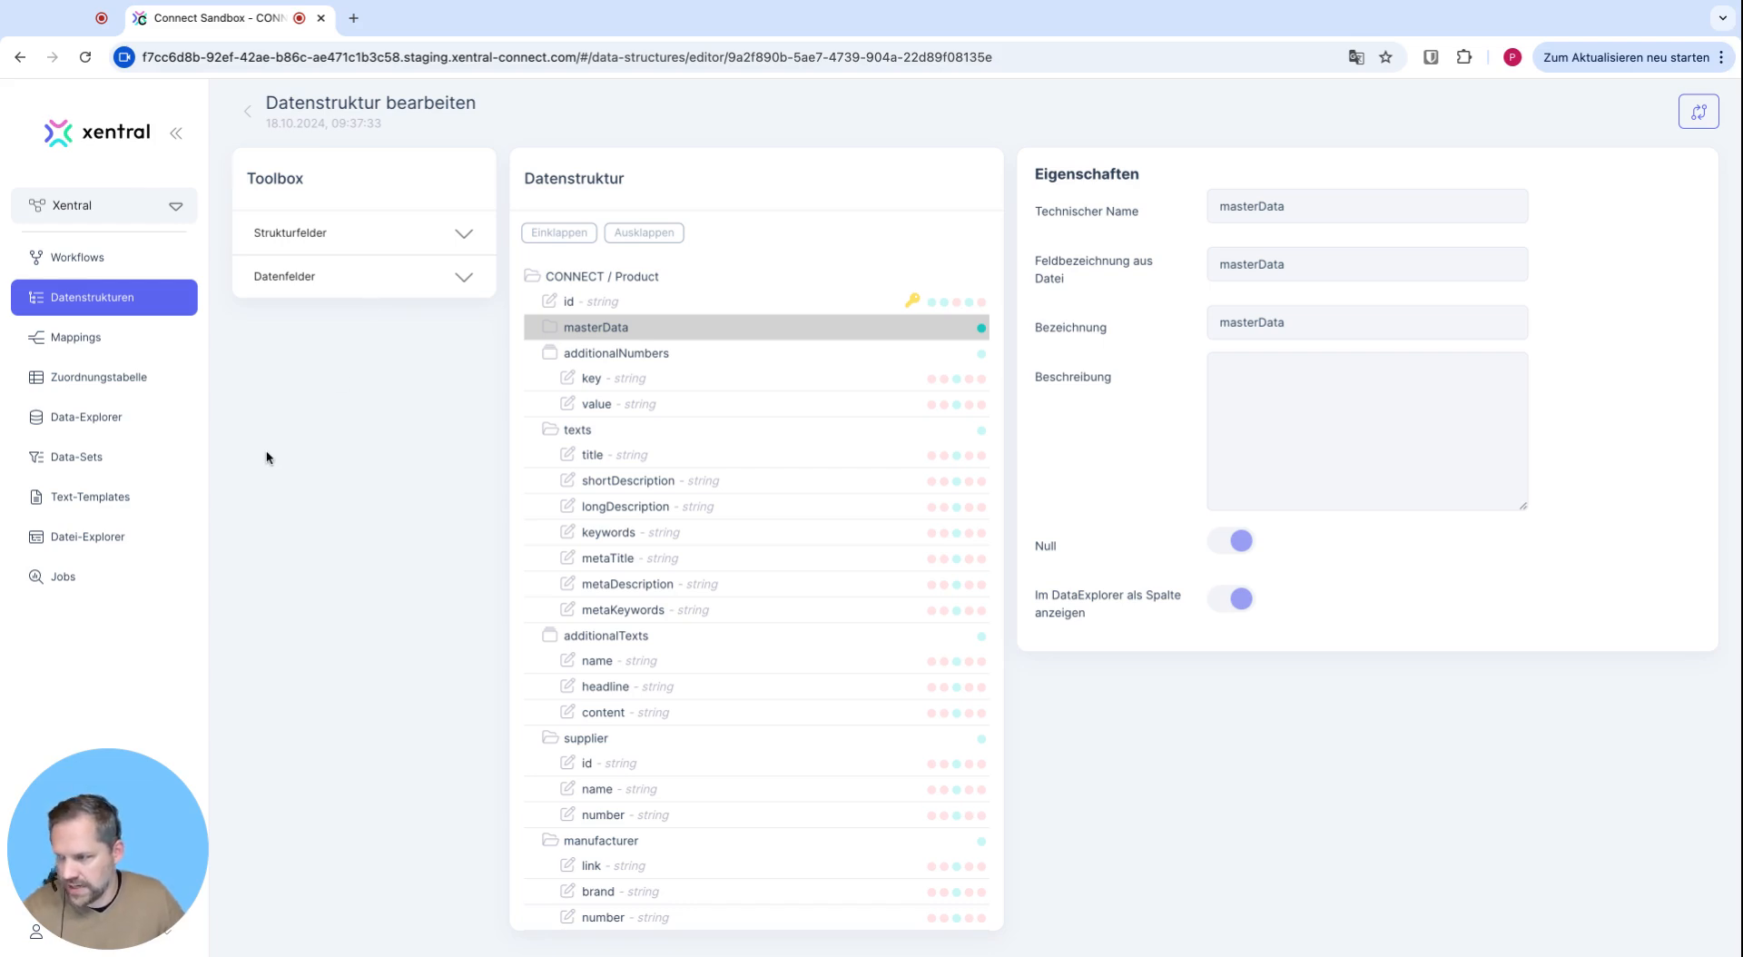
{"action": "scroll", "coordinate": [184, 462], "scroll_direction": "up", "scroll_amount": 1}
{"action": "scroll", "coordinate": [184, 462], "scroll_direction": "down", "scroll_amount": 1}
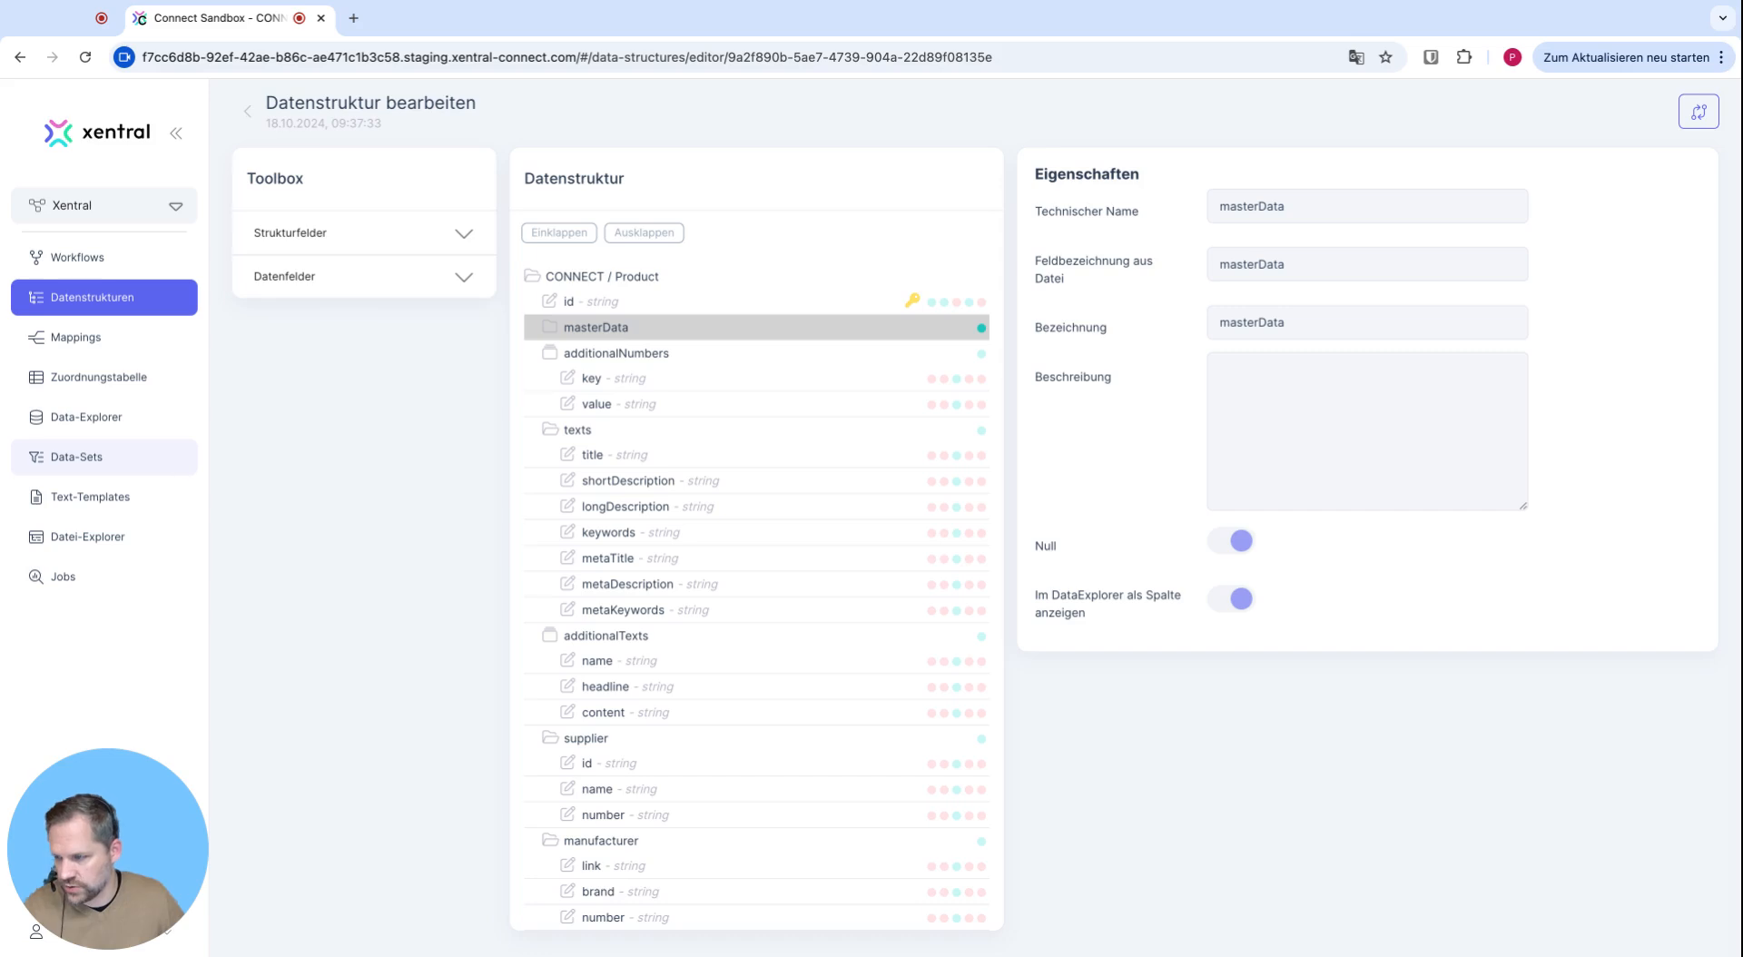
{"action": "scroll", "coordinate": [181, 462], "scroll_direction": "up", "scroll_amount": 1}
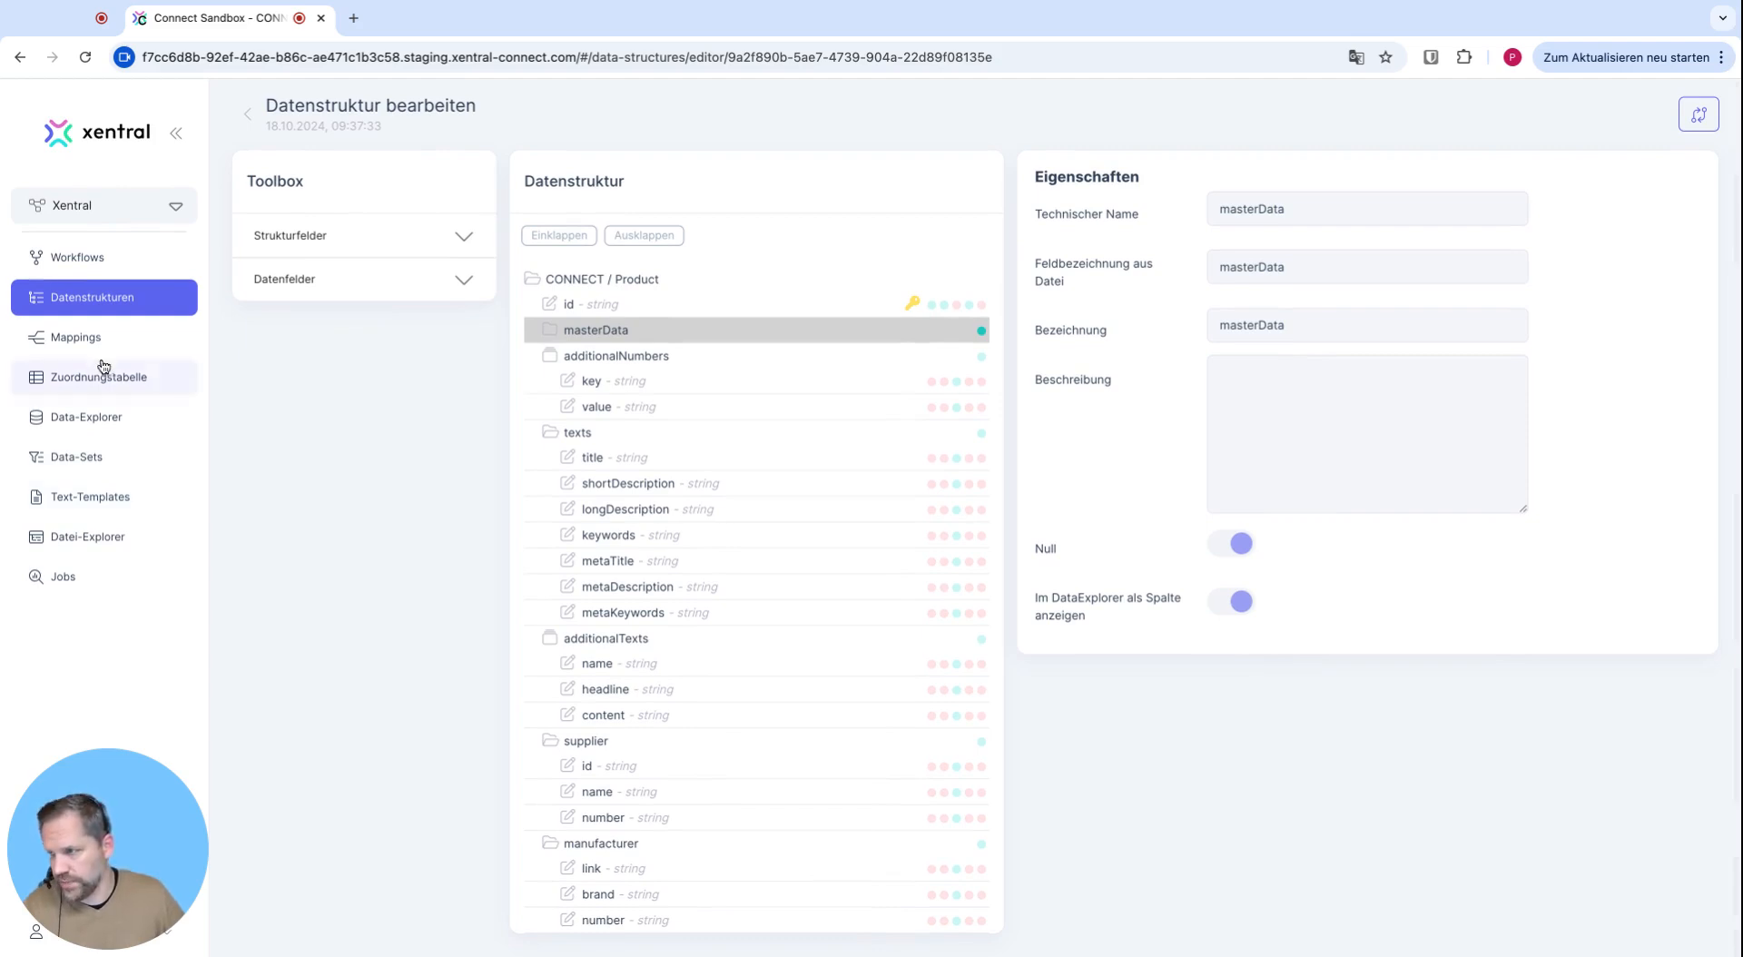
{"action": "scroll", "coordinate": [101, 336], "scroll_direction": "down", "scroll_amount": 1}
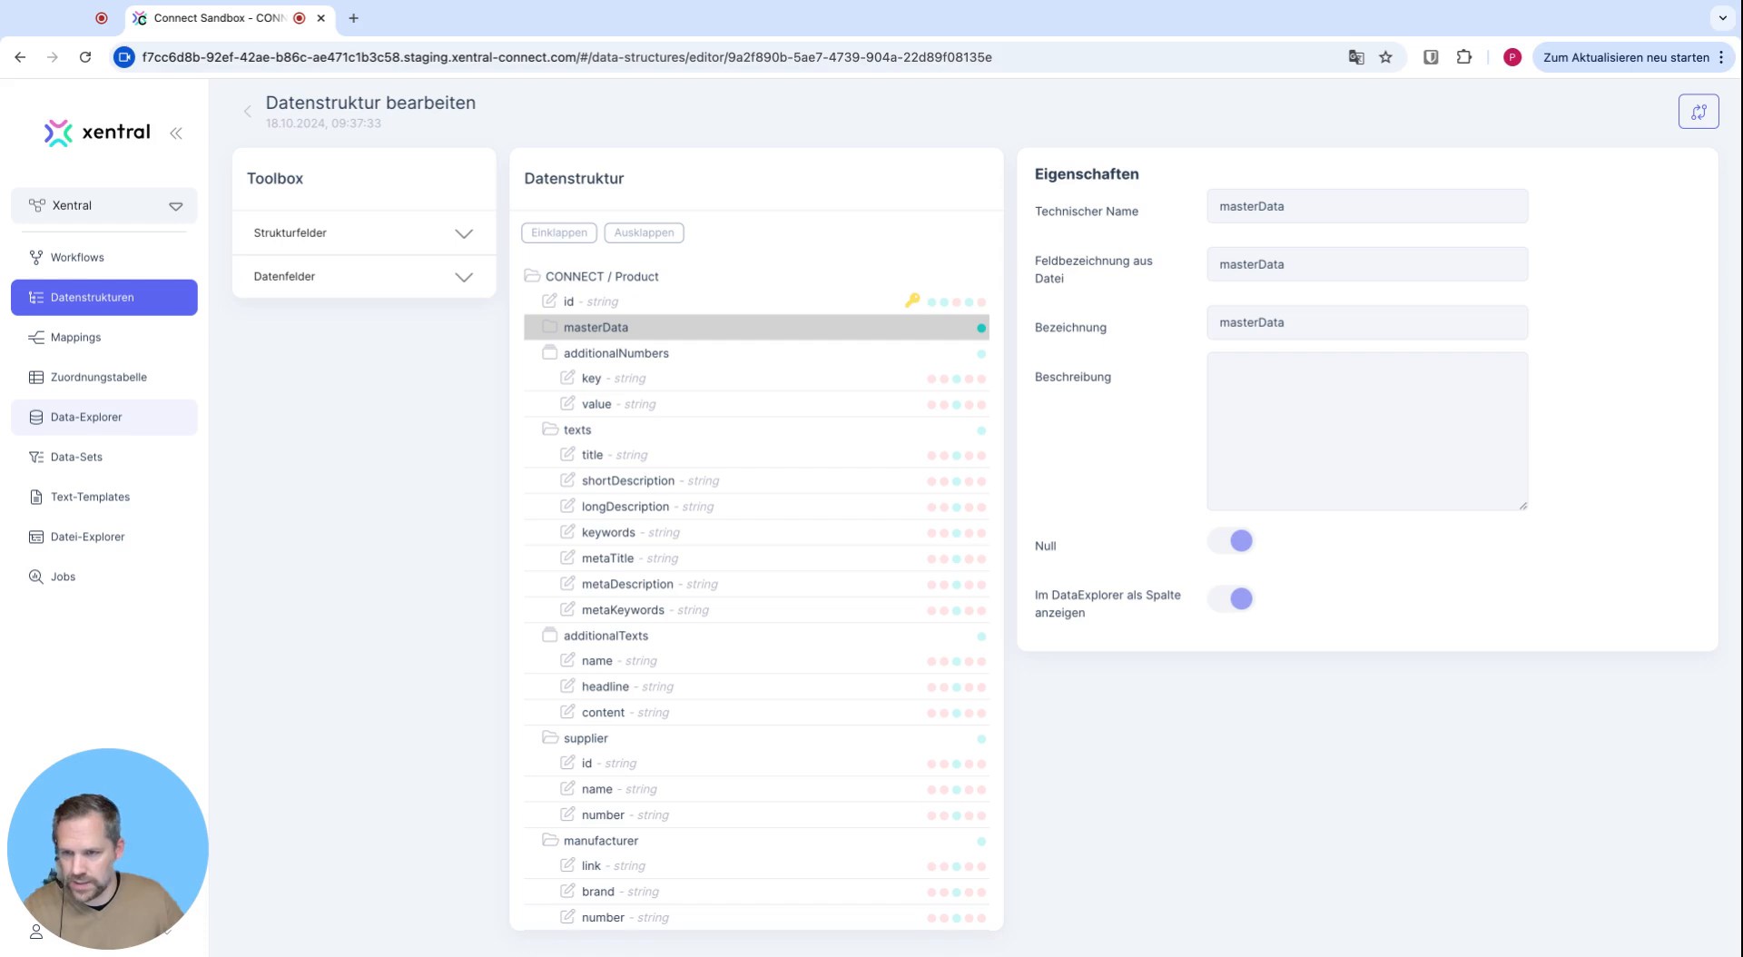
- Return to the data structures list and switch from the Xentral project to Default project
{"action": "left_click", "coordinate": [247, 111]}
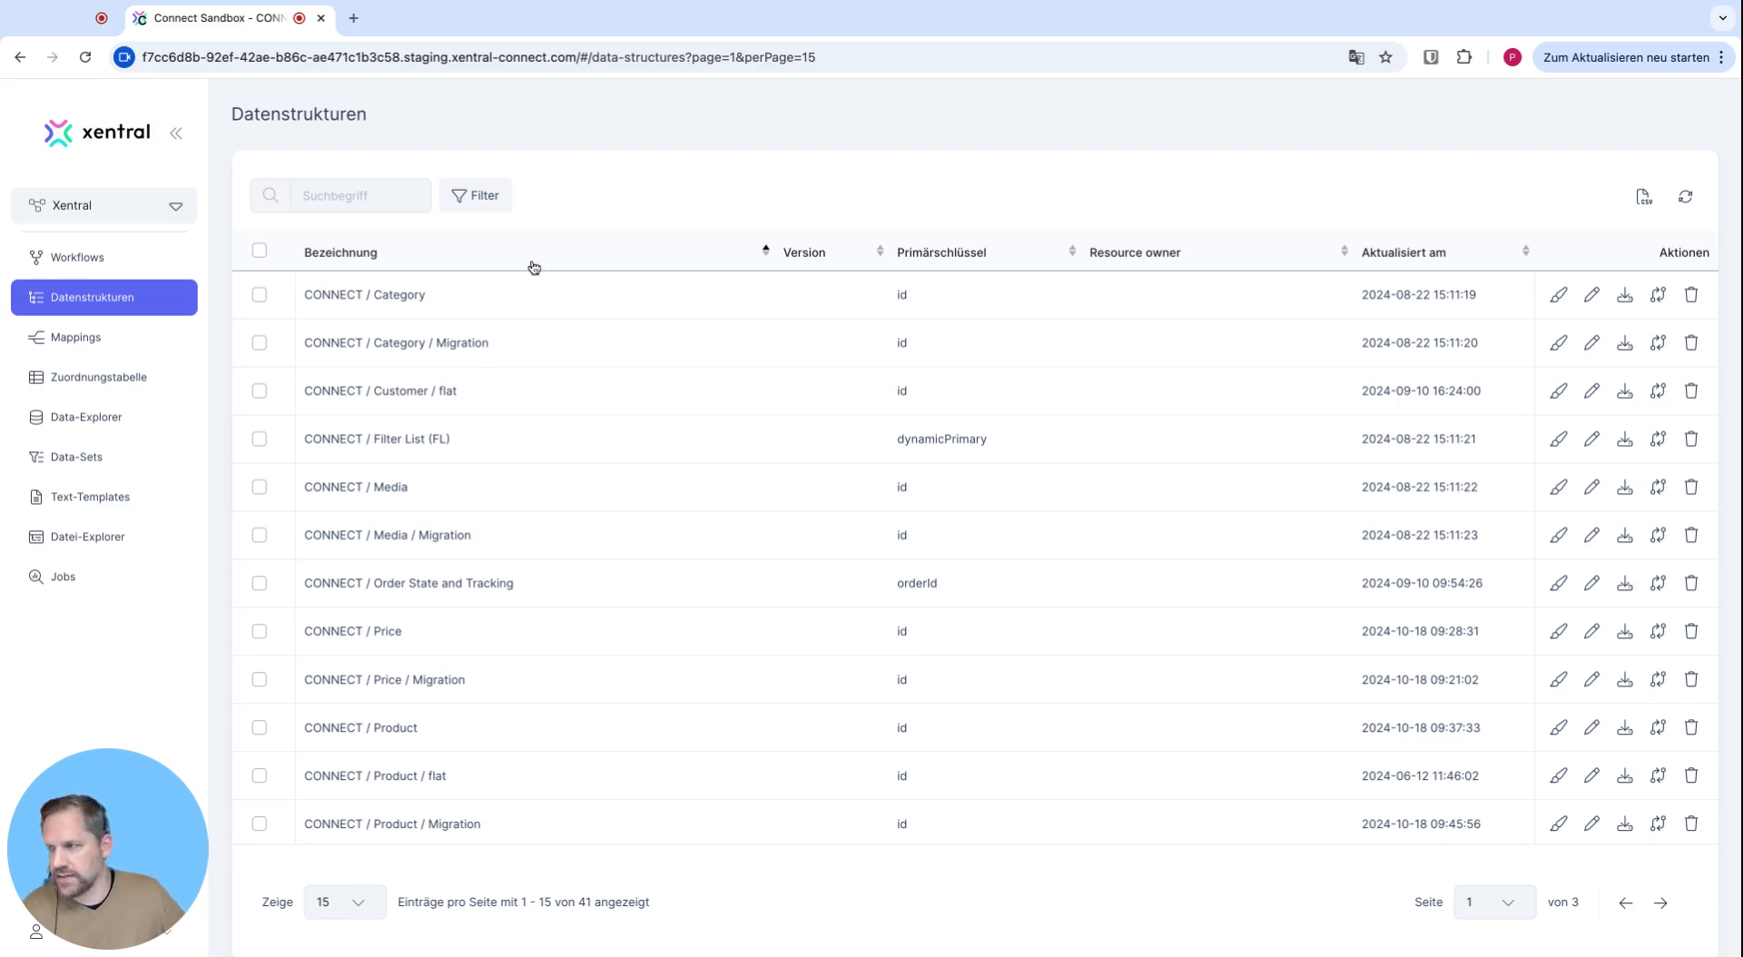
{"action": "left_click", "coordinate": [80, 206]}
{"action": "scroll", "coordinate": [97, 300], "scroll_direction": "up", "scroll_amount": 10}
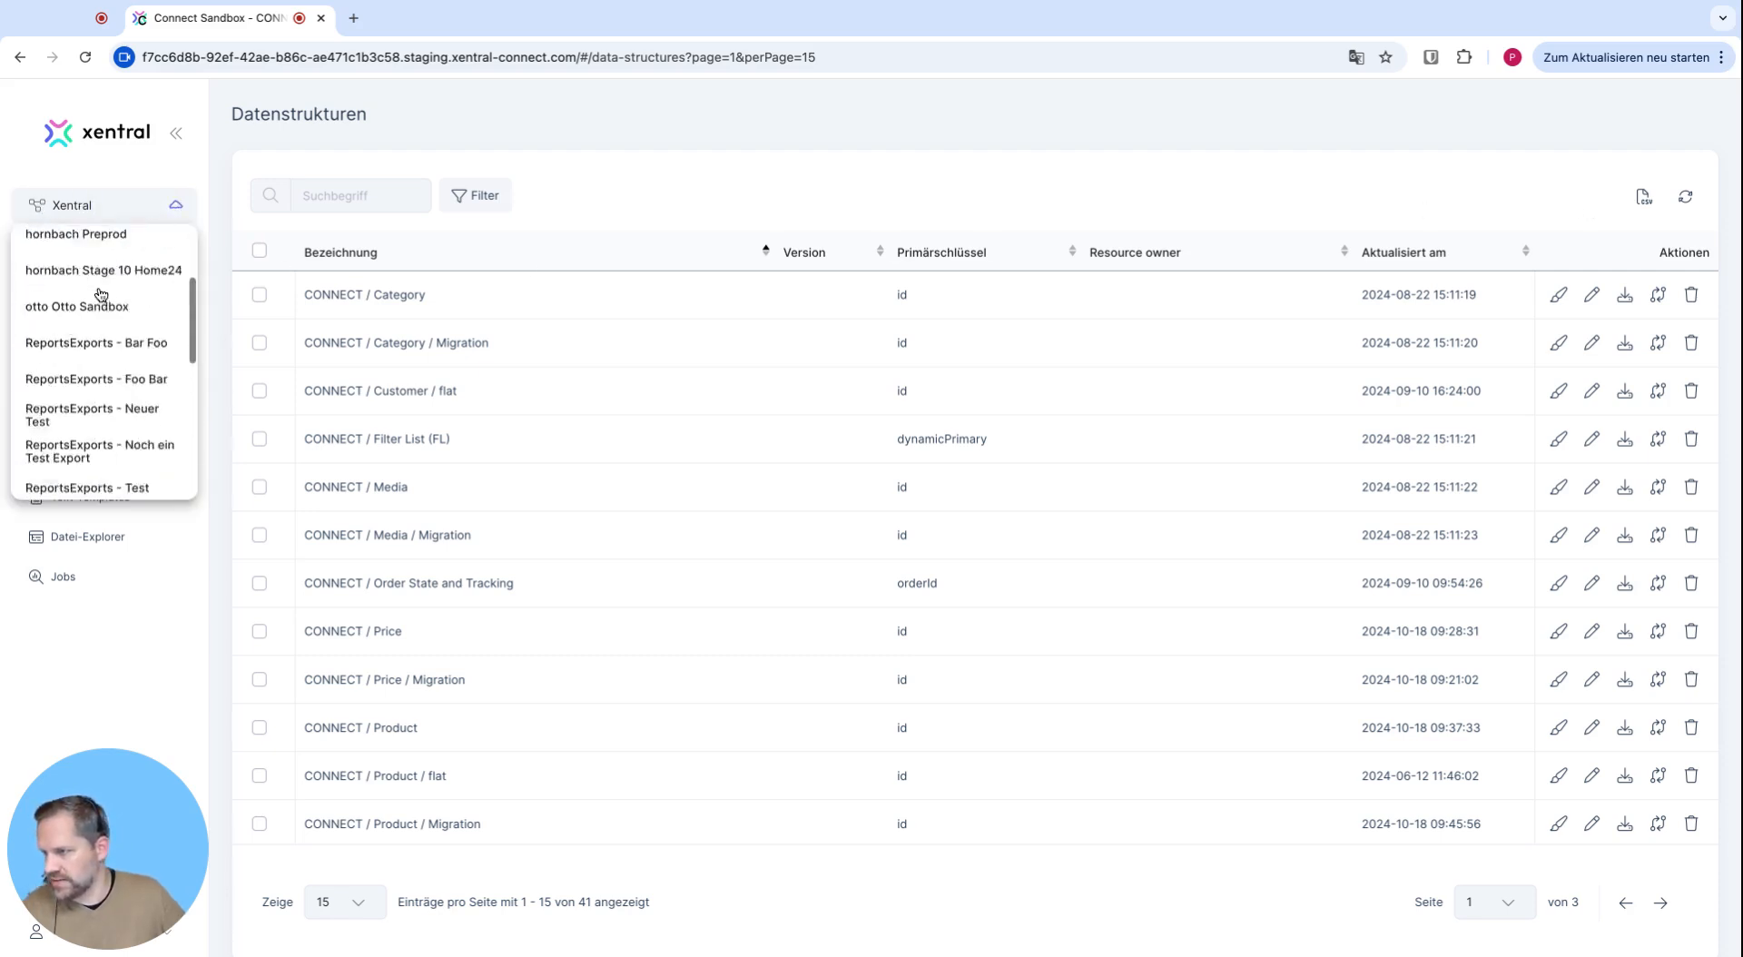
{"action": "left_click", "coordinate": [97, 299]}
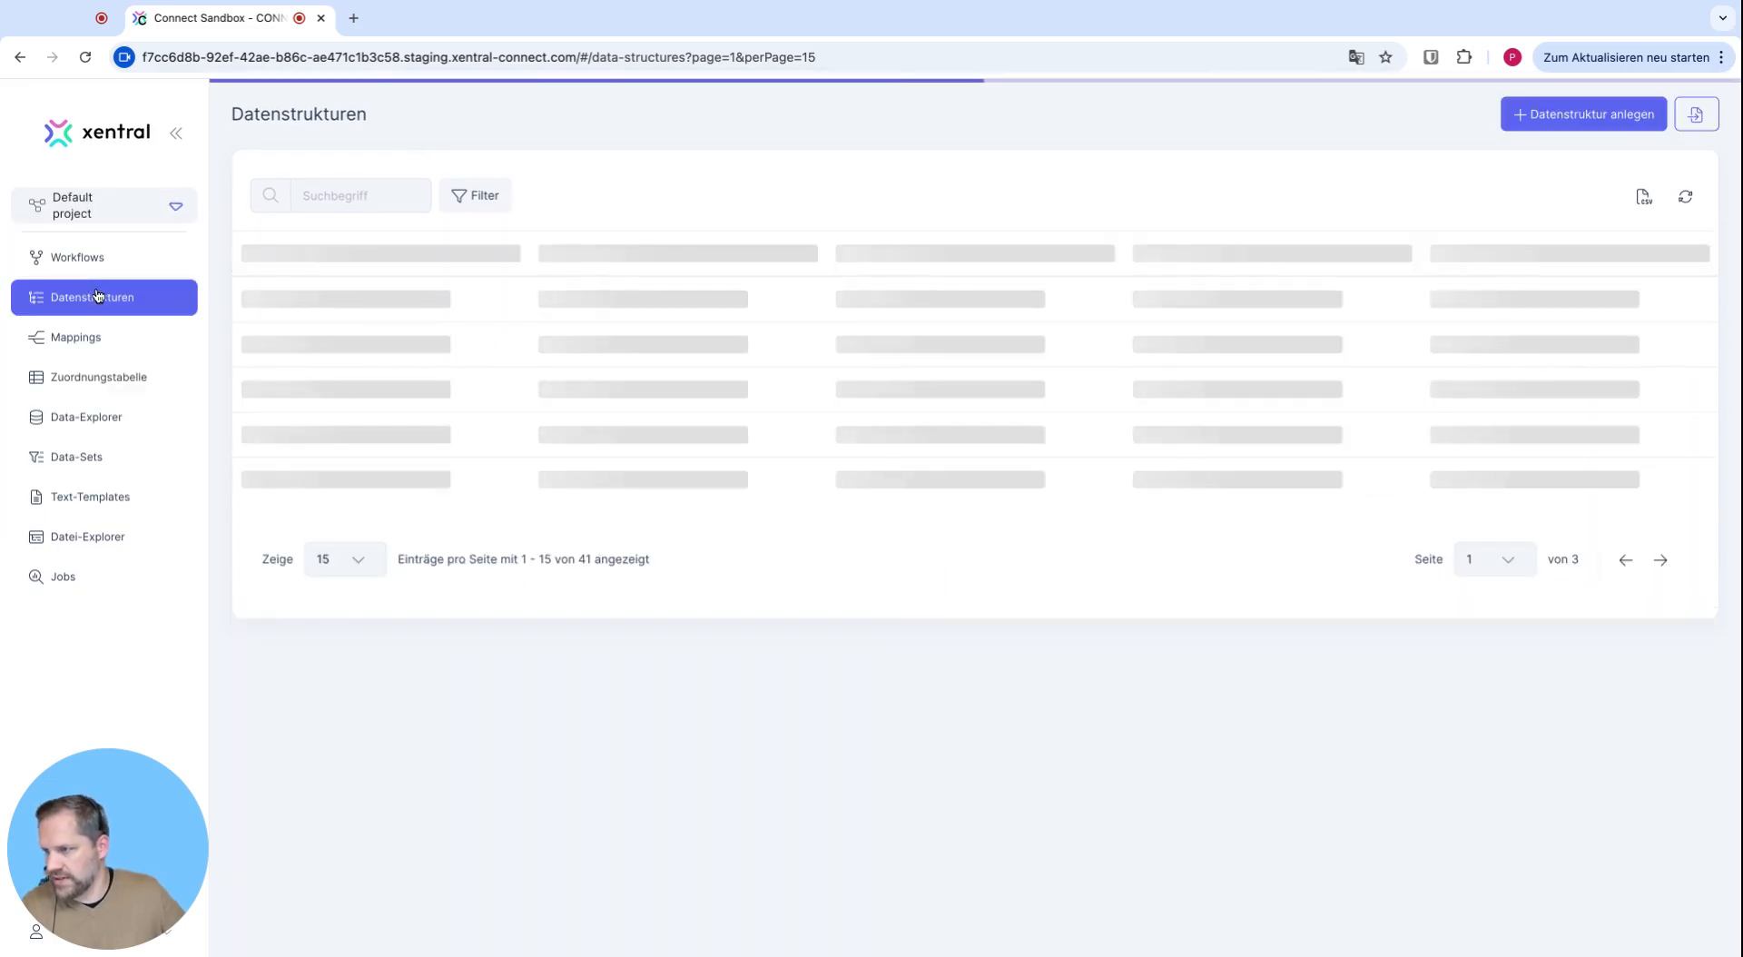